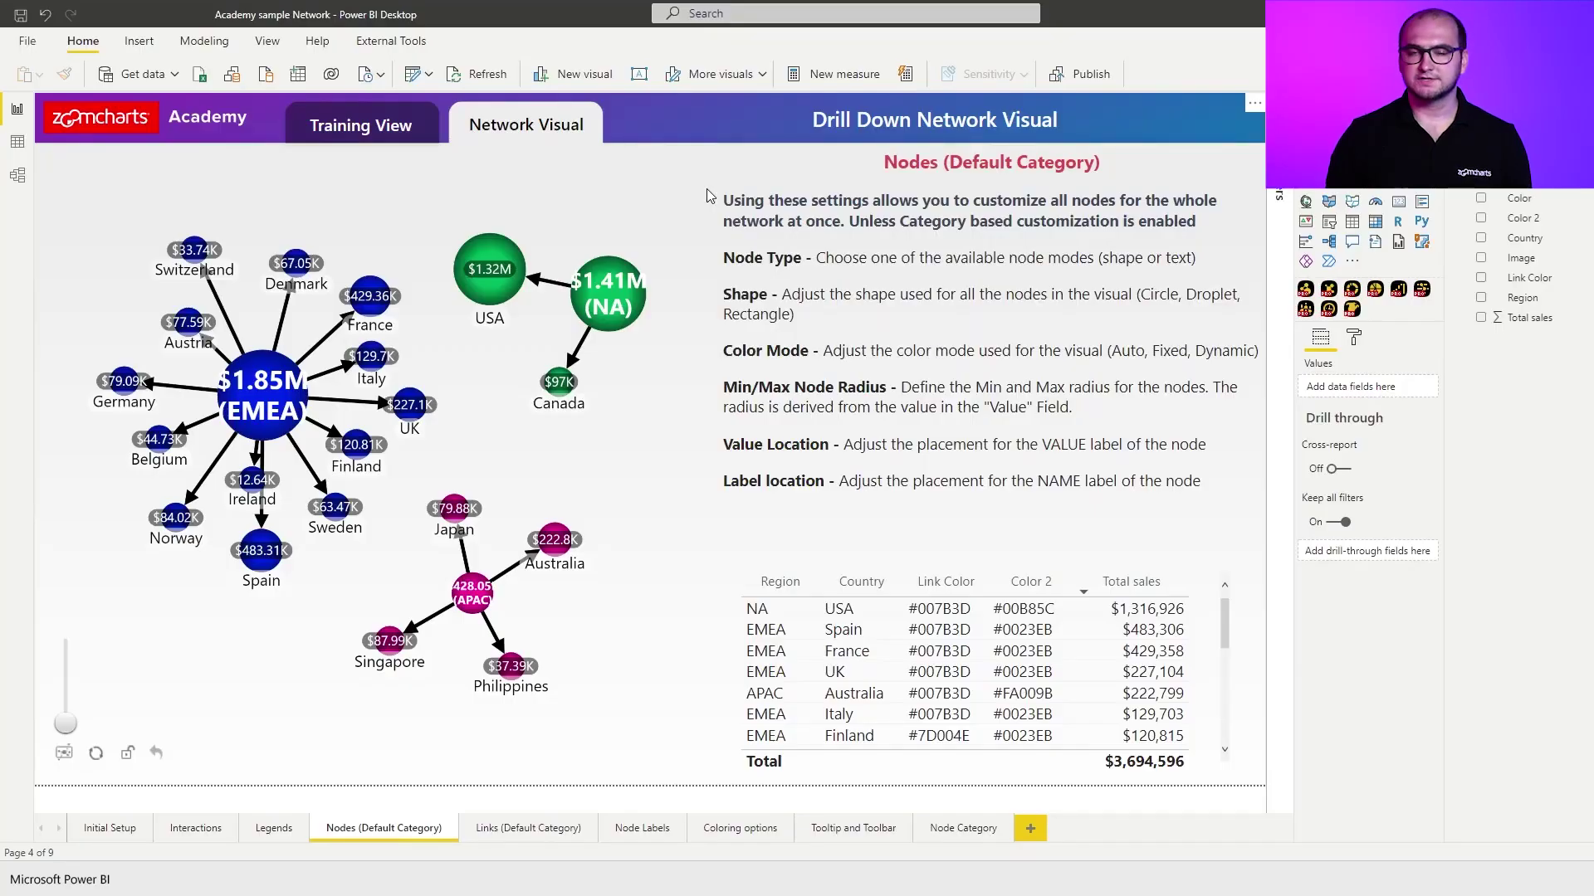
# - Insert a Drill Down Network PRO visual on the Training View page and enlarge it
pyautogui.click(386, 125)
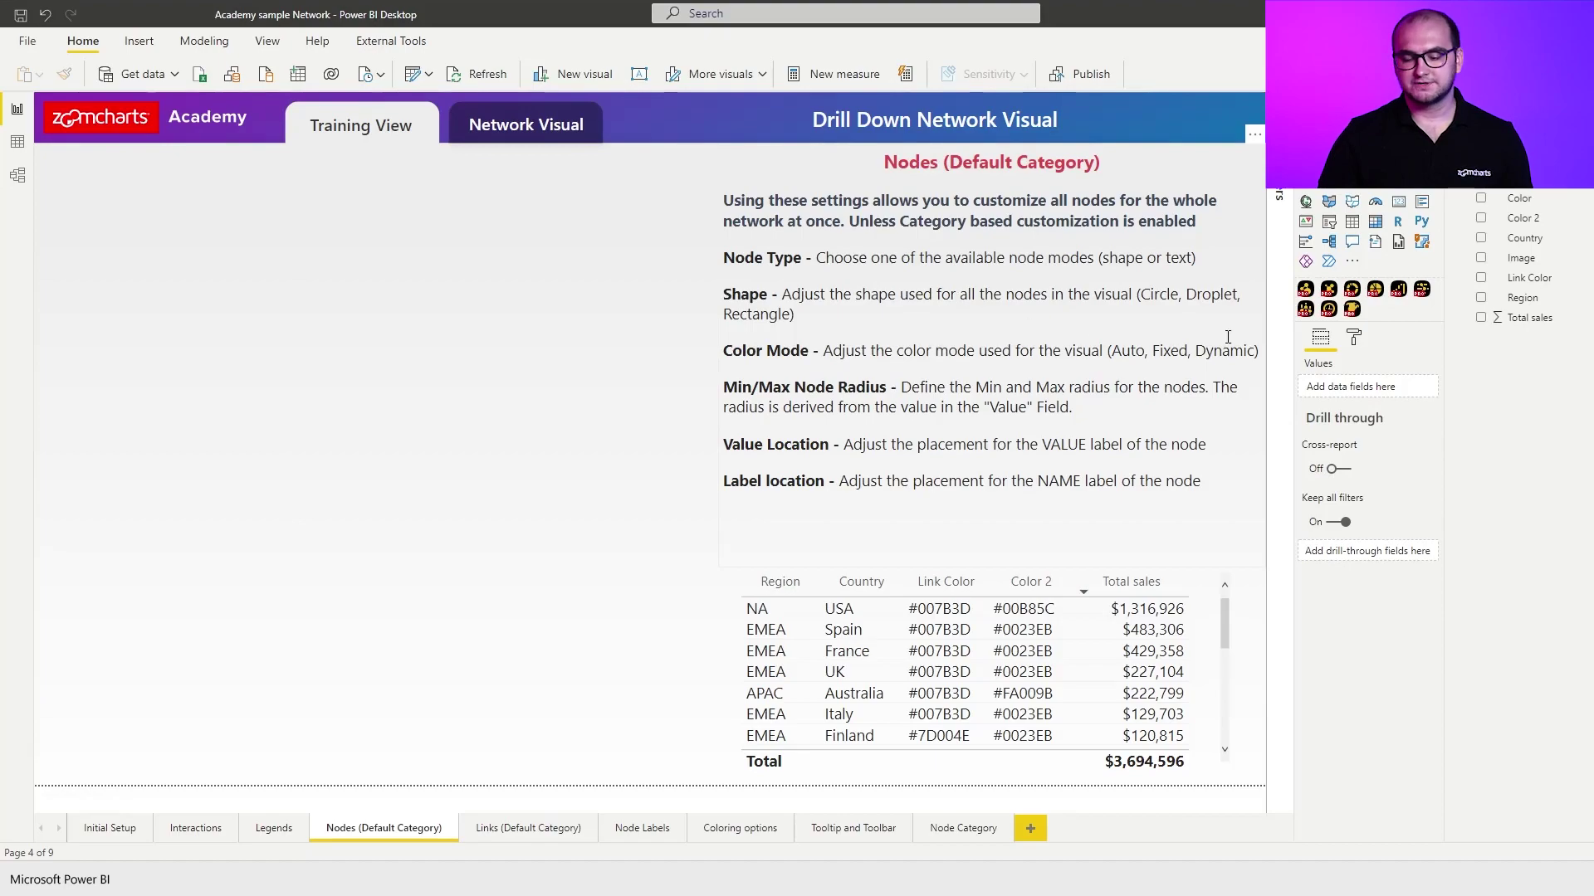
pyautogui.click(1305, 291)
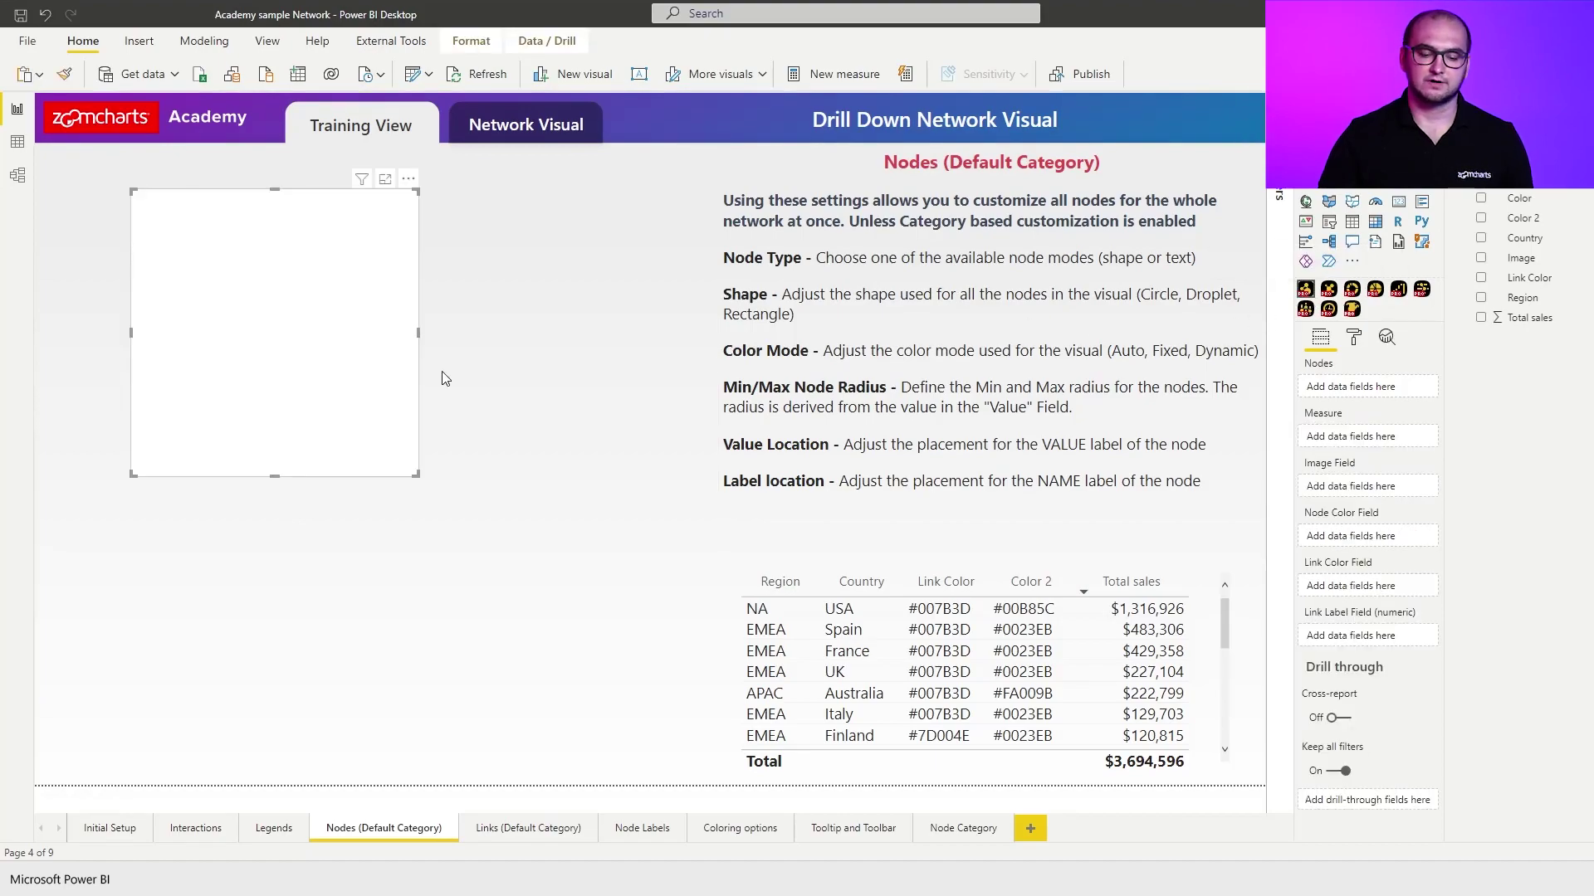
pyautogui.moveTo(415, 470); pyautogui.dragTo(682, 735)
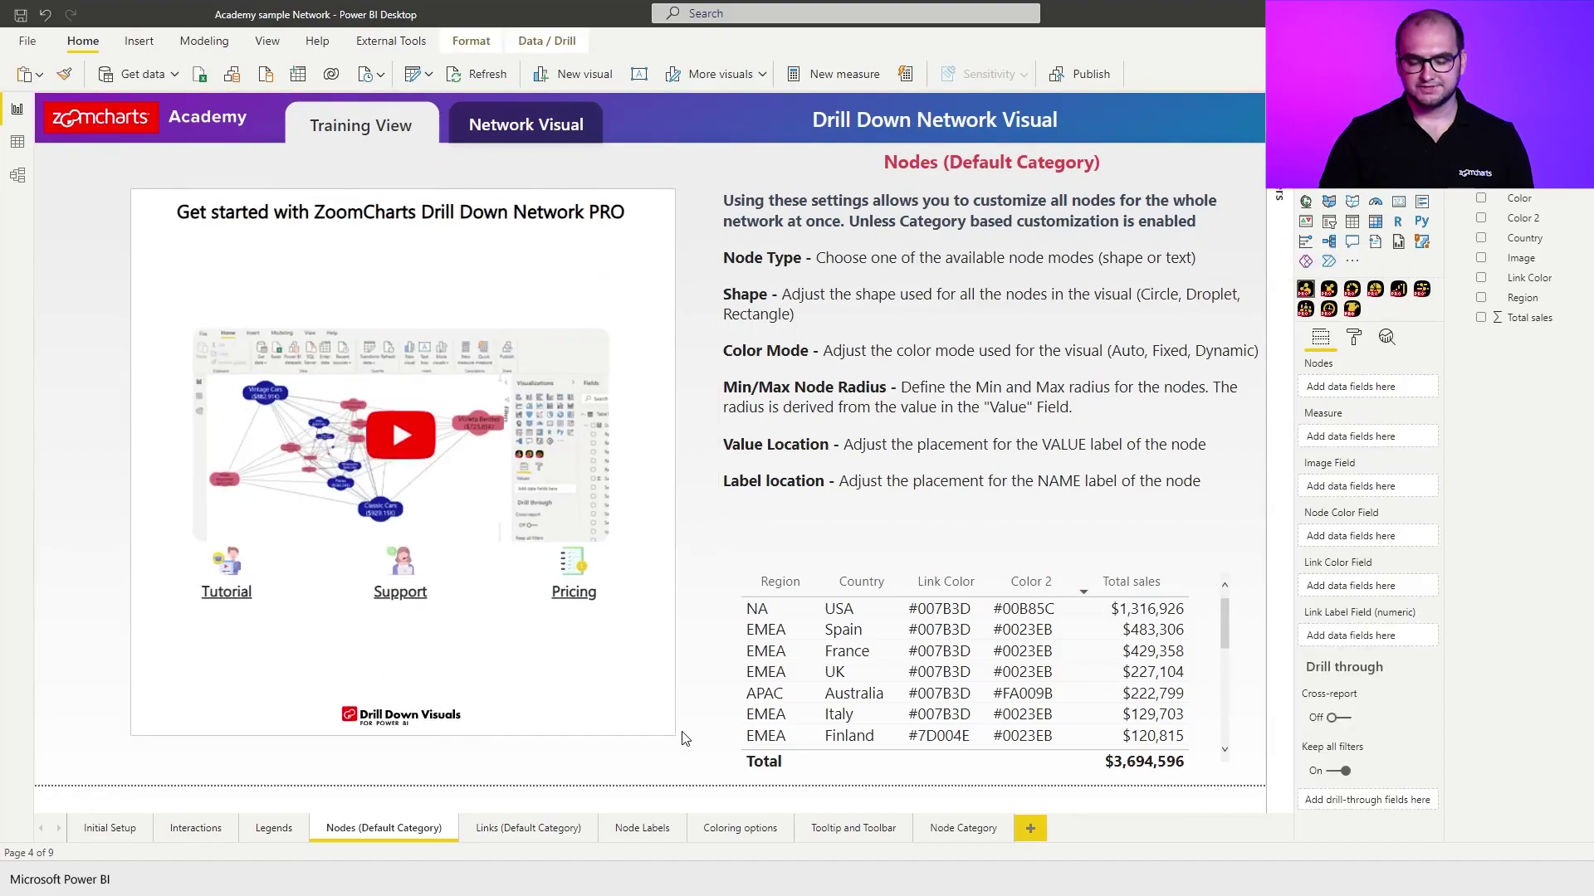
# - Add Region and Country as node levels and Total sales as the measure
pyautogui.click(1353, 338)
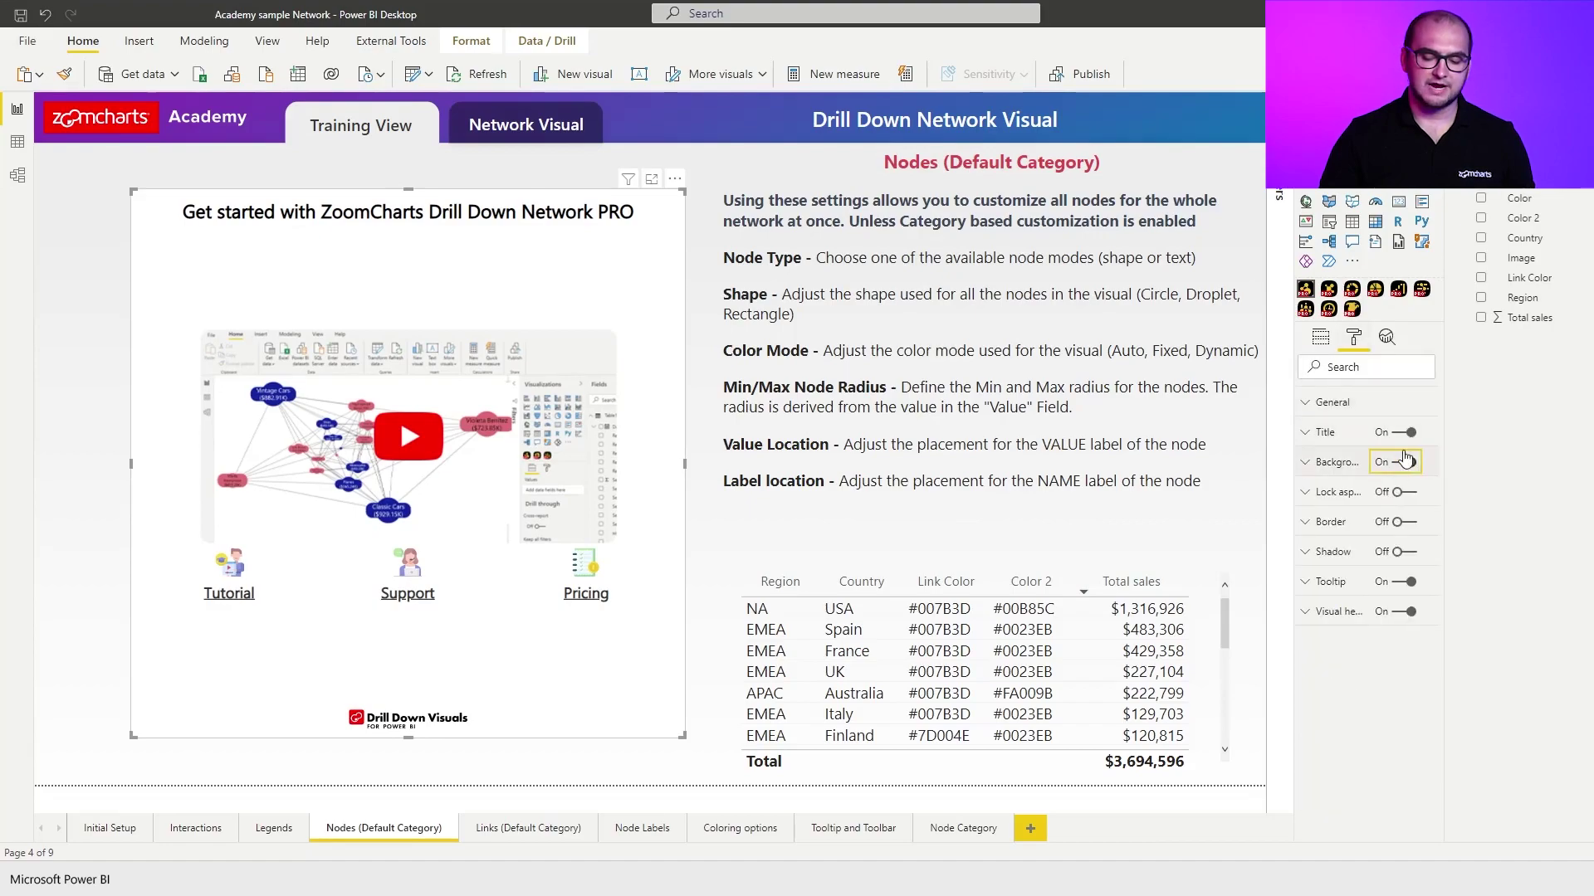
pyautogui.click(1408, 432)
pyautogui.click(1321, 337)
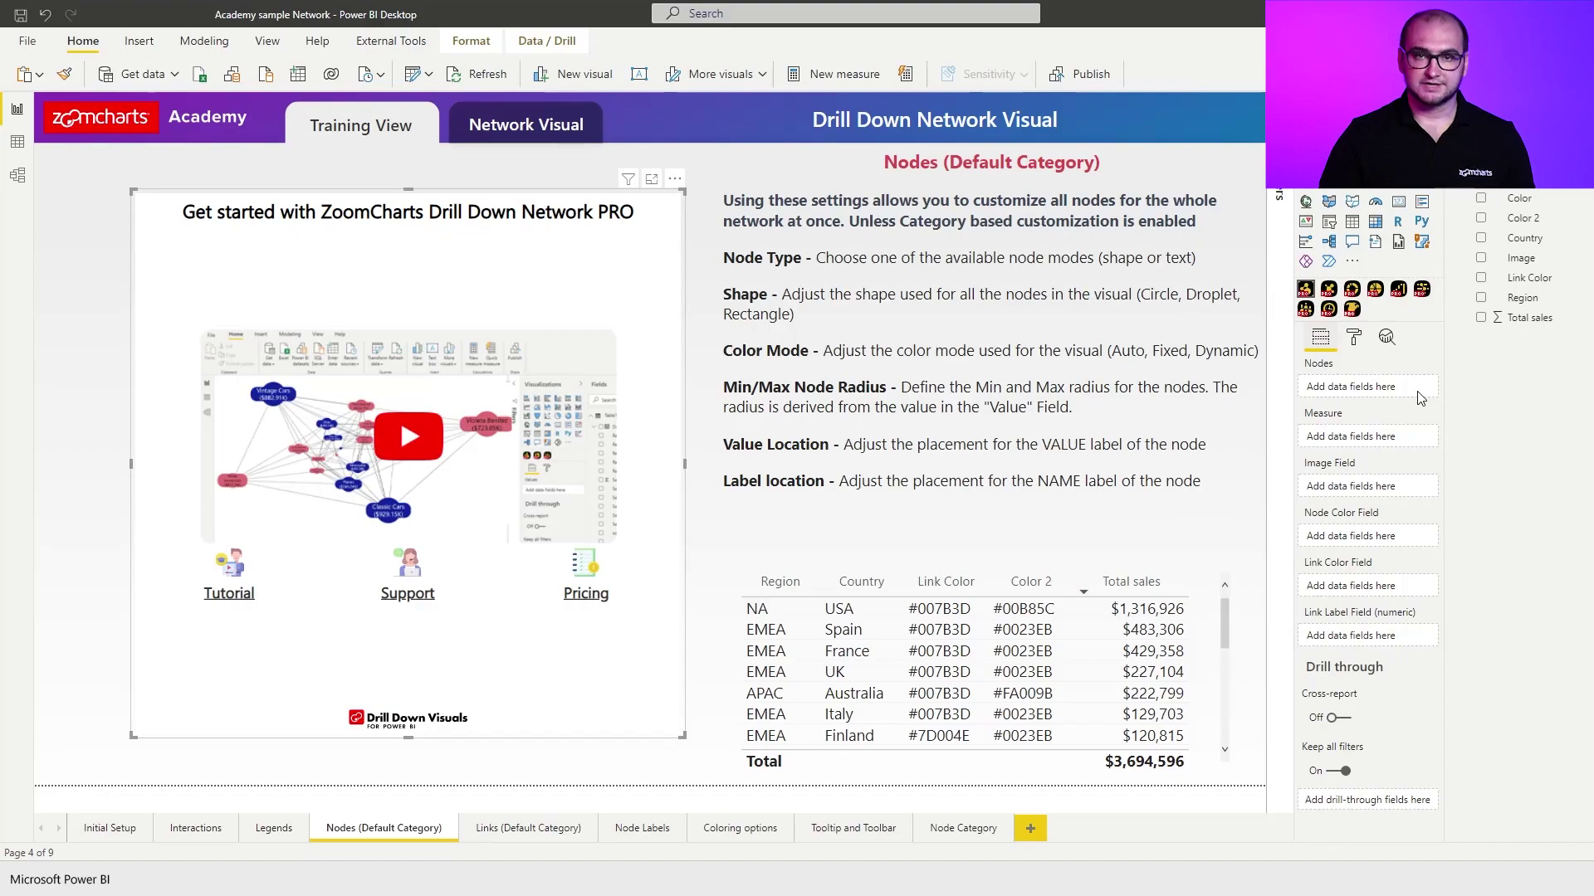
pyautogui.moveTo(1531, 307); pyautogui.dragTo(1361, 386)
pyautogui.moveTo(1524, 238); pyautogui.dragTo(1365, 410)
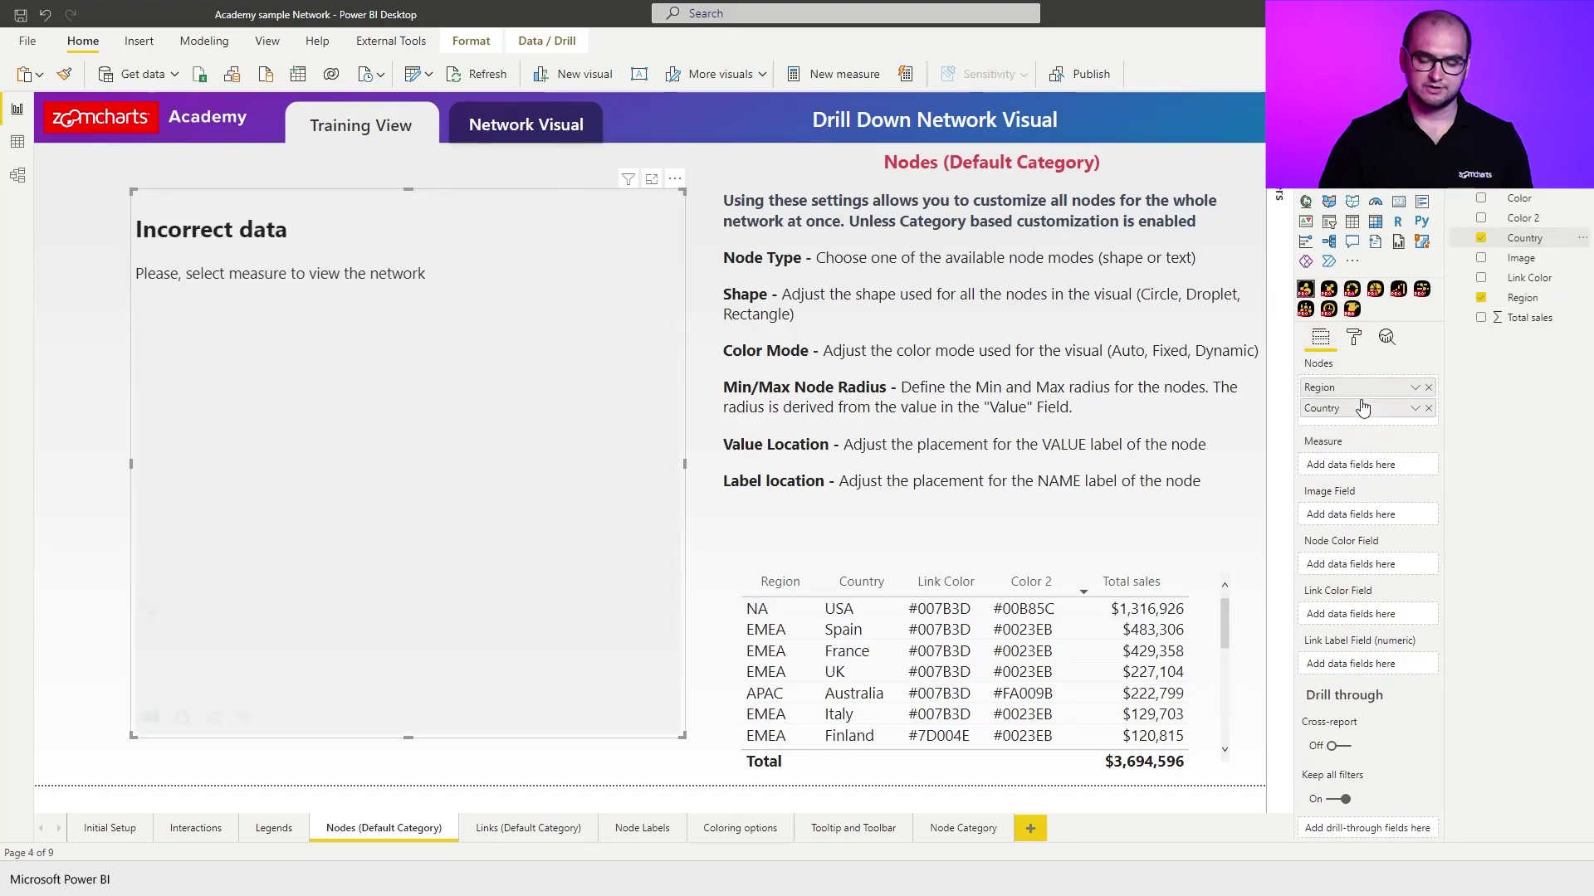
pyautogui.moveTo(1536, 318); pyautogui.dragTo(1392, 475)
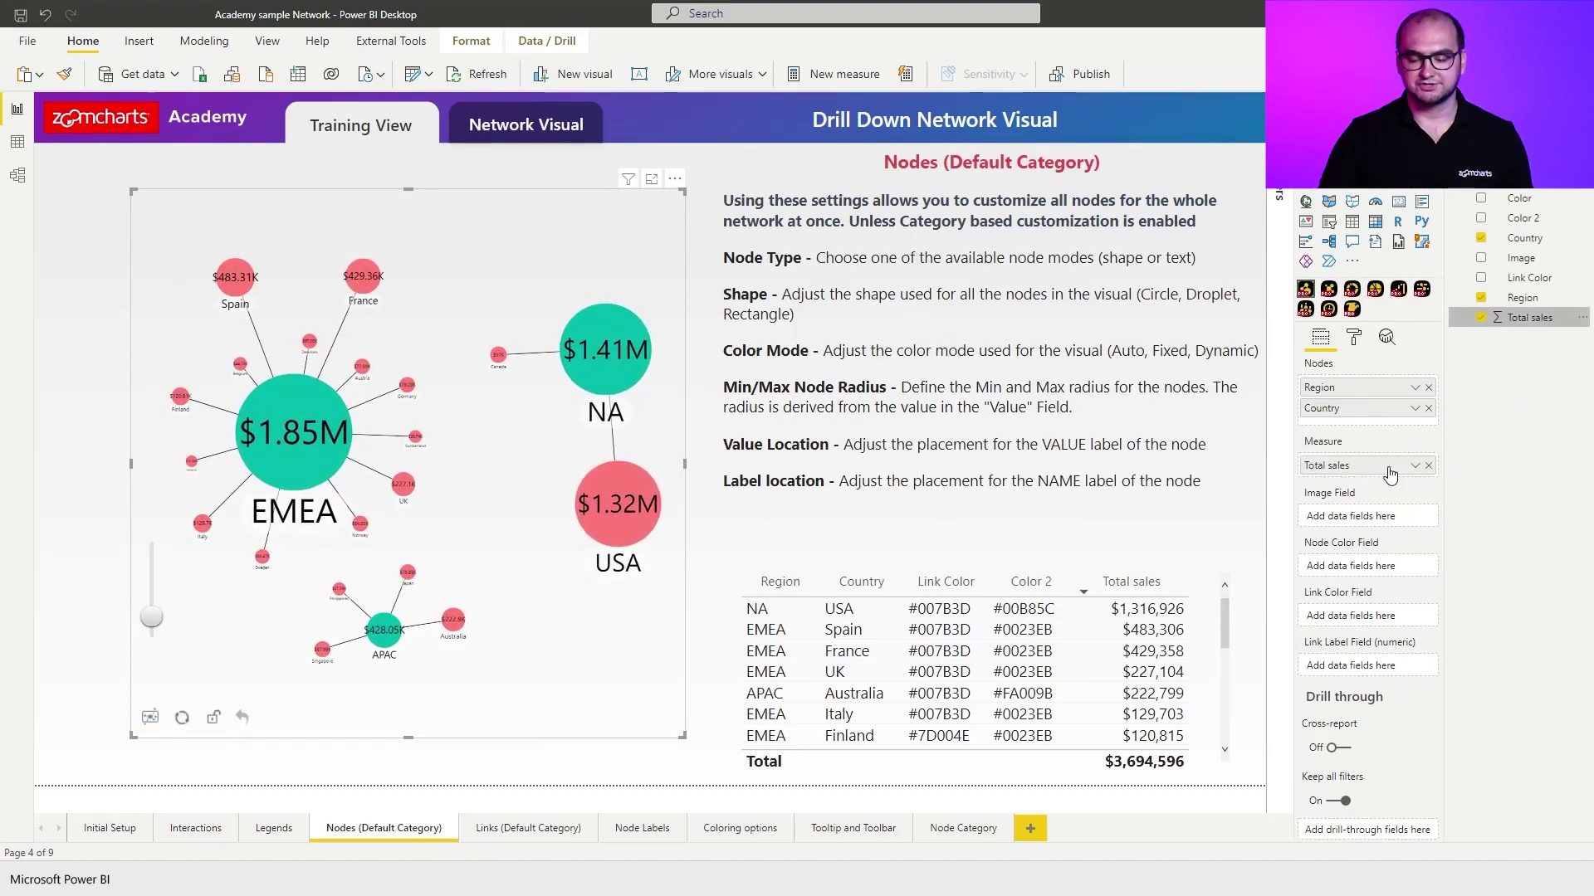
# - Expand Nodes (Default Category) and set Node Type to Text
pyautogui.click(1353, 338)
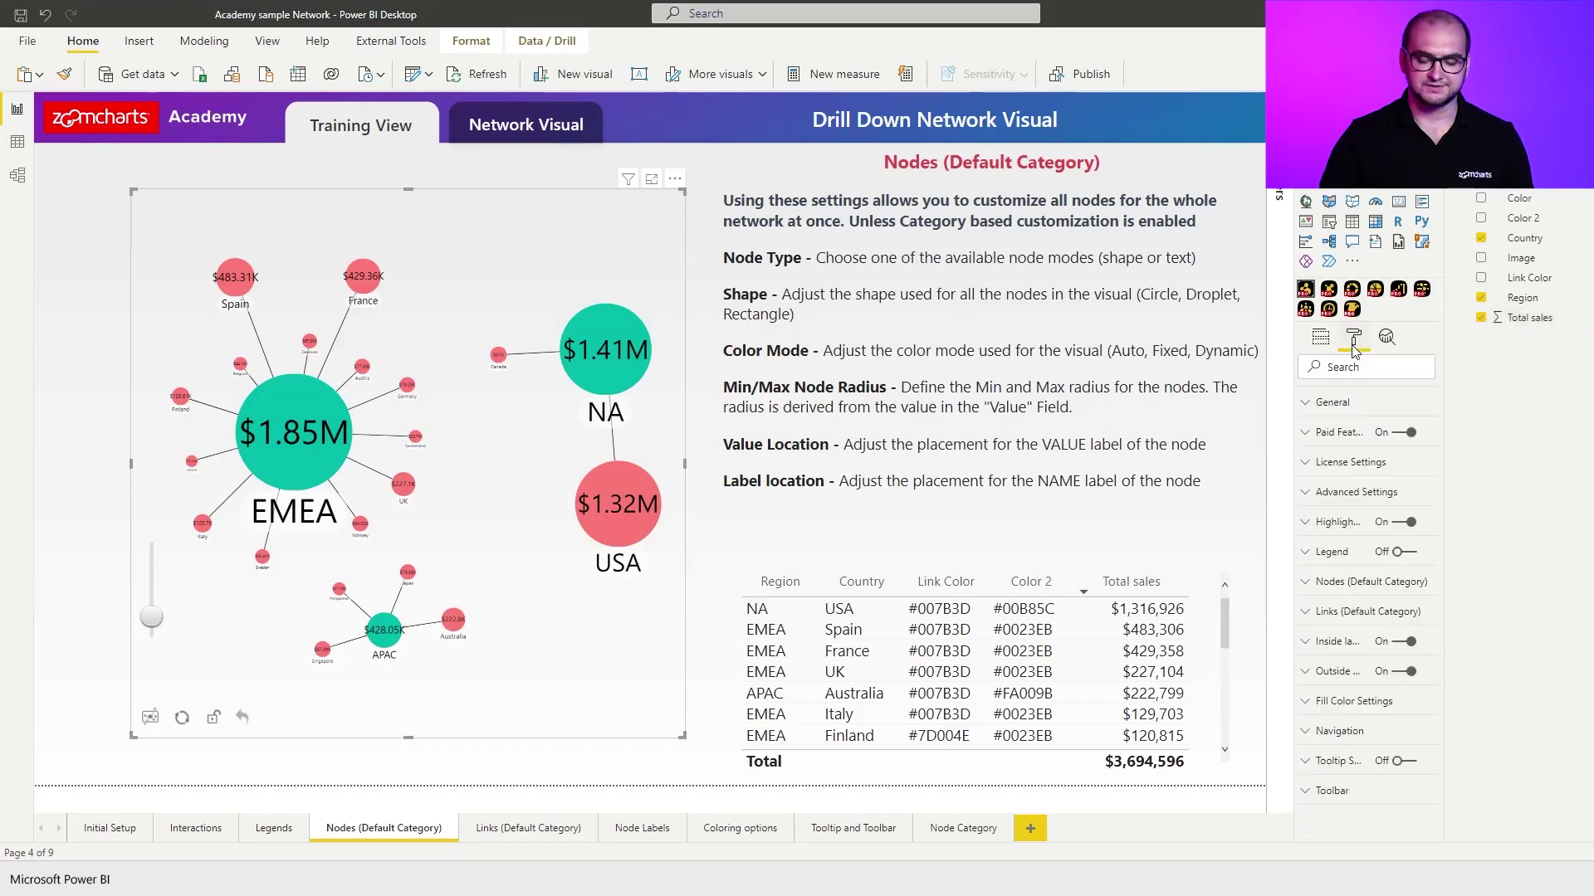
pyautogui.click(1332, 588)
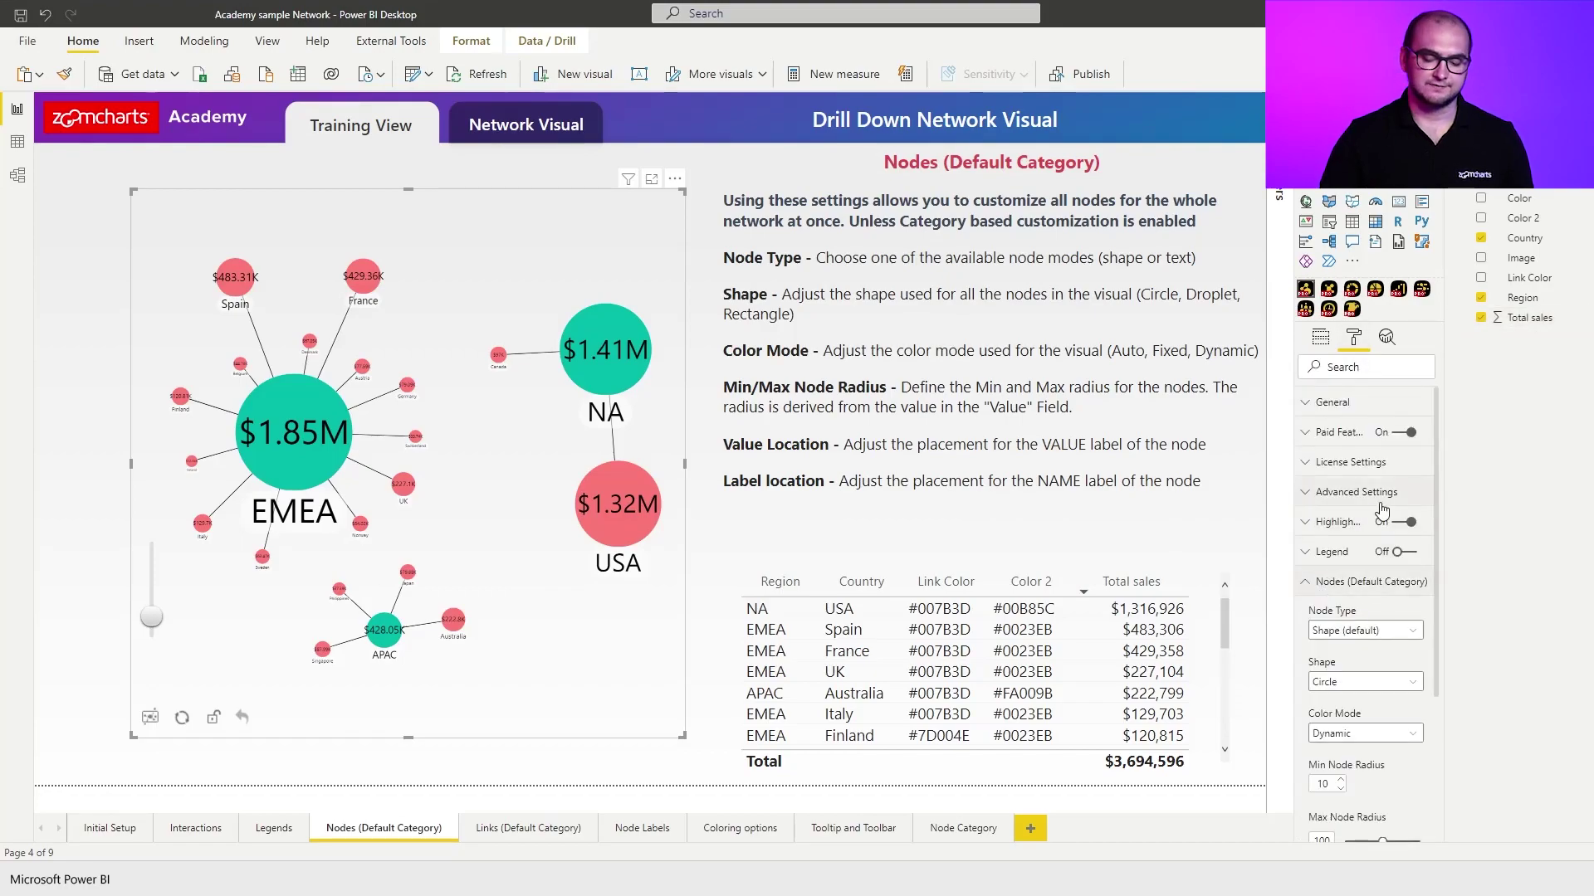
pyautogui.scroll(-1, 1411, 564)
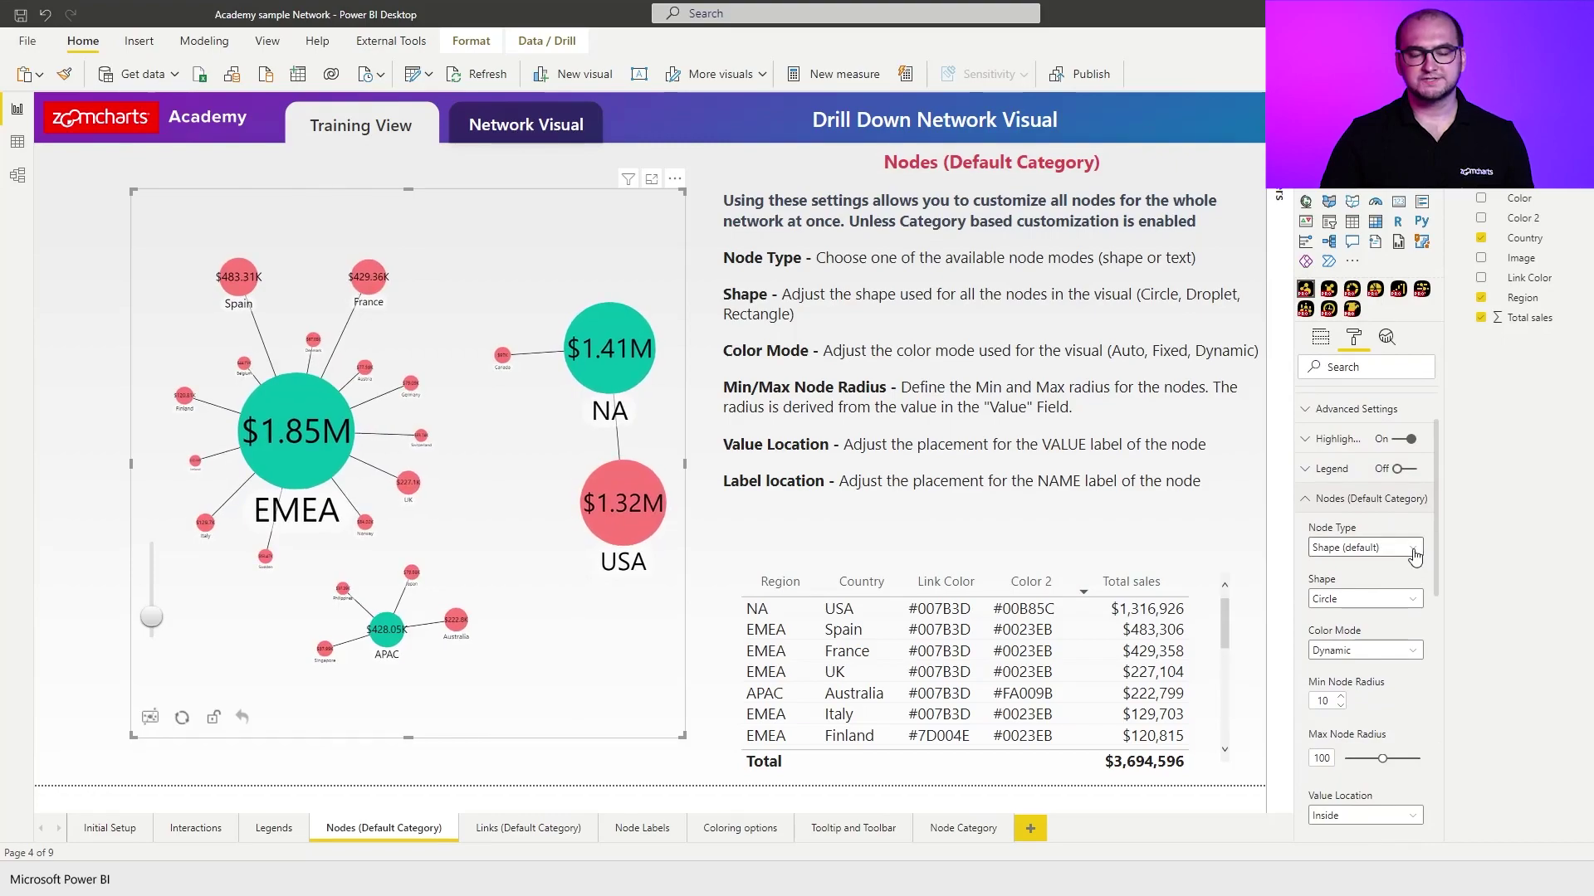
pyautogui.click(1414, 549)
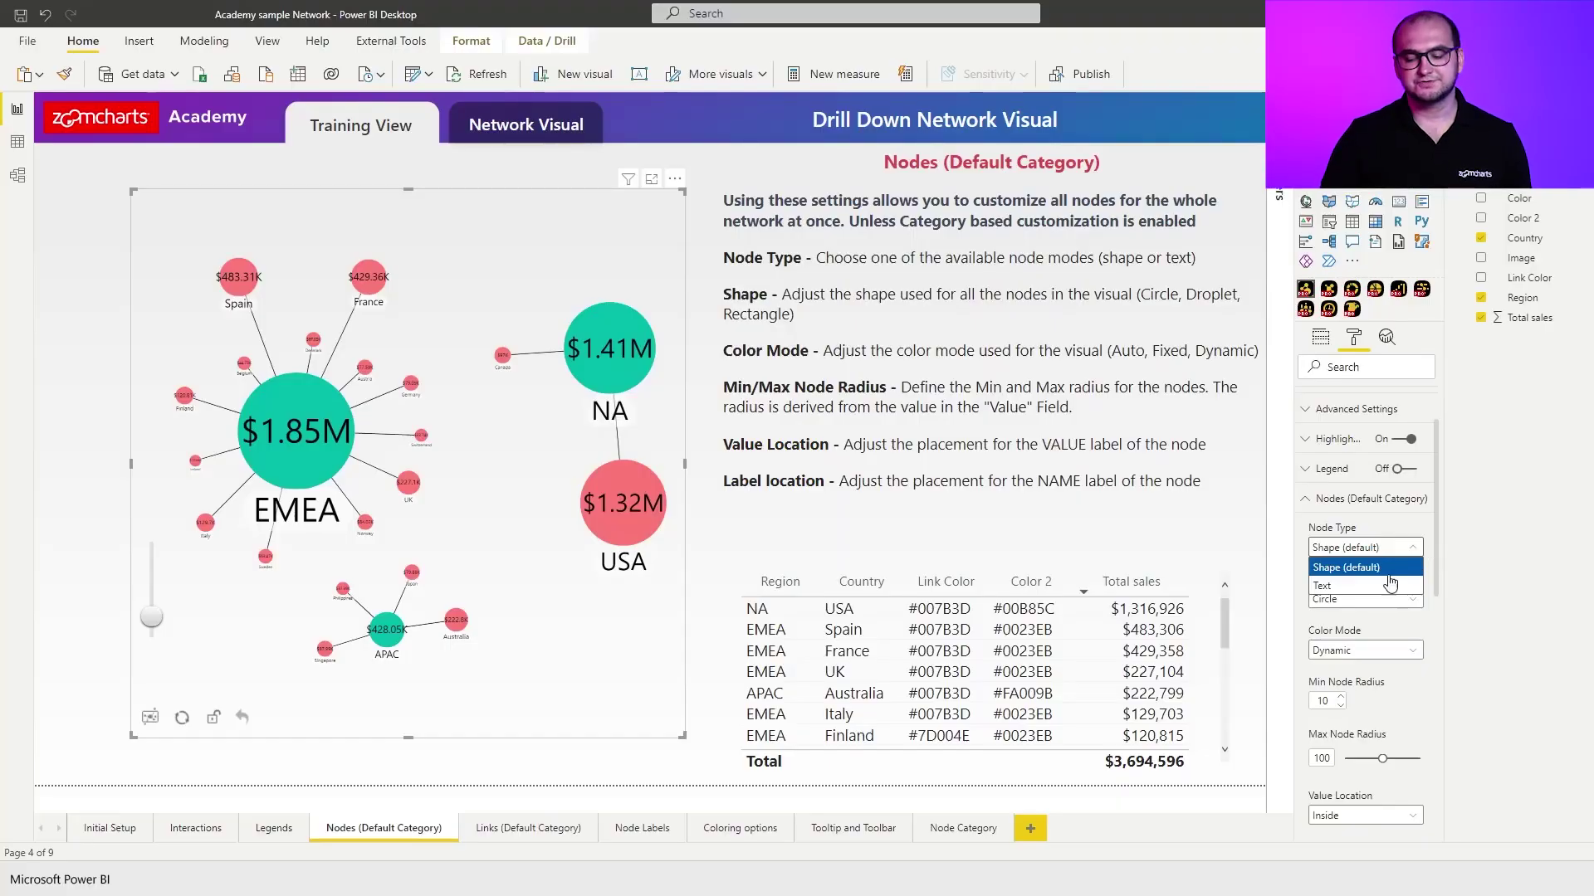
pyautogui.click(1344, 586)
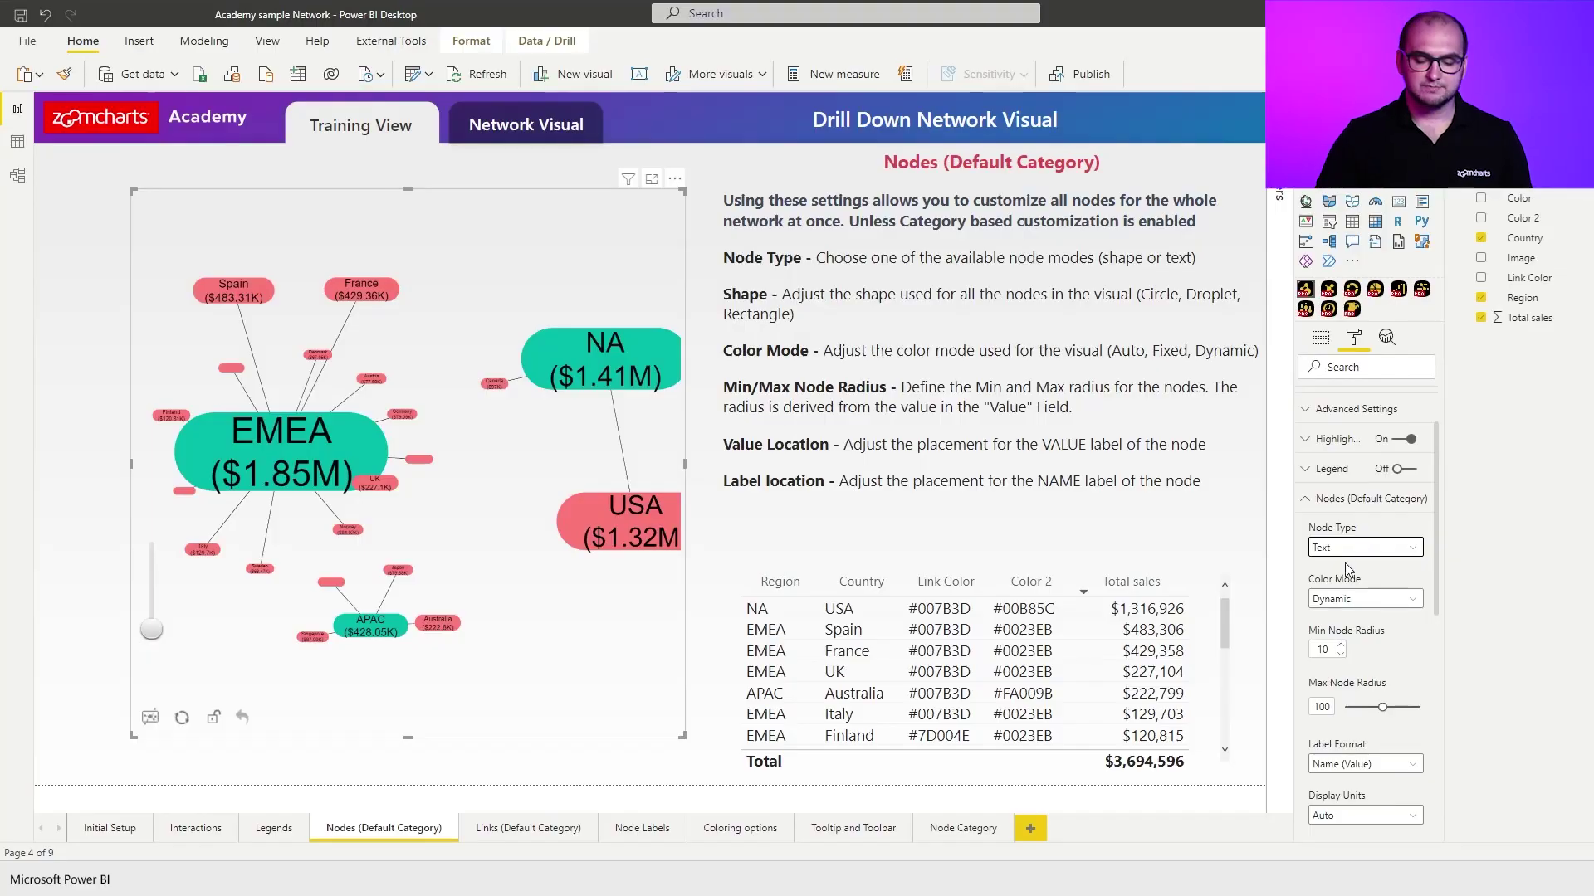
# - Switch Node Type back to Shape and view the available node shapes
pyautogui.click(1347, 550)
pyautogui.click(1344, 567)
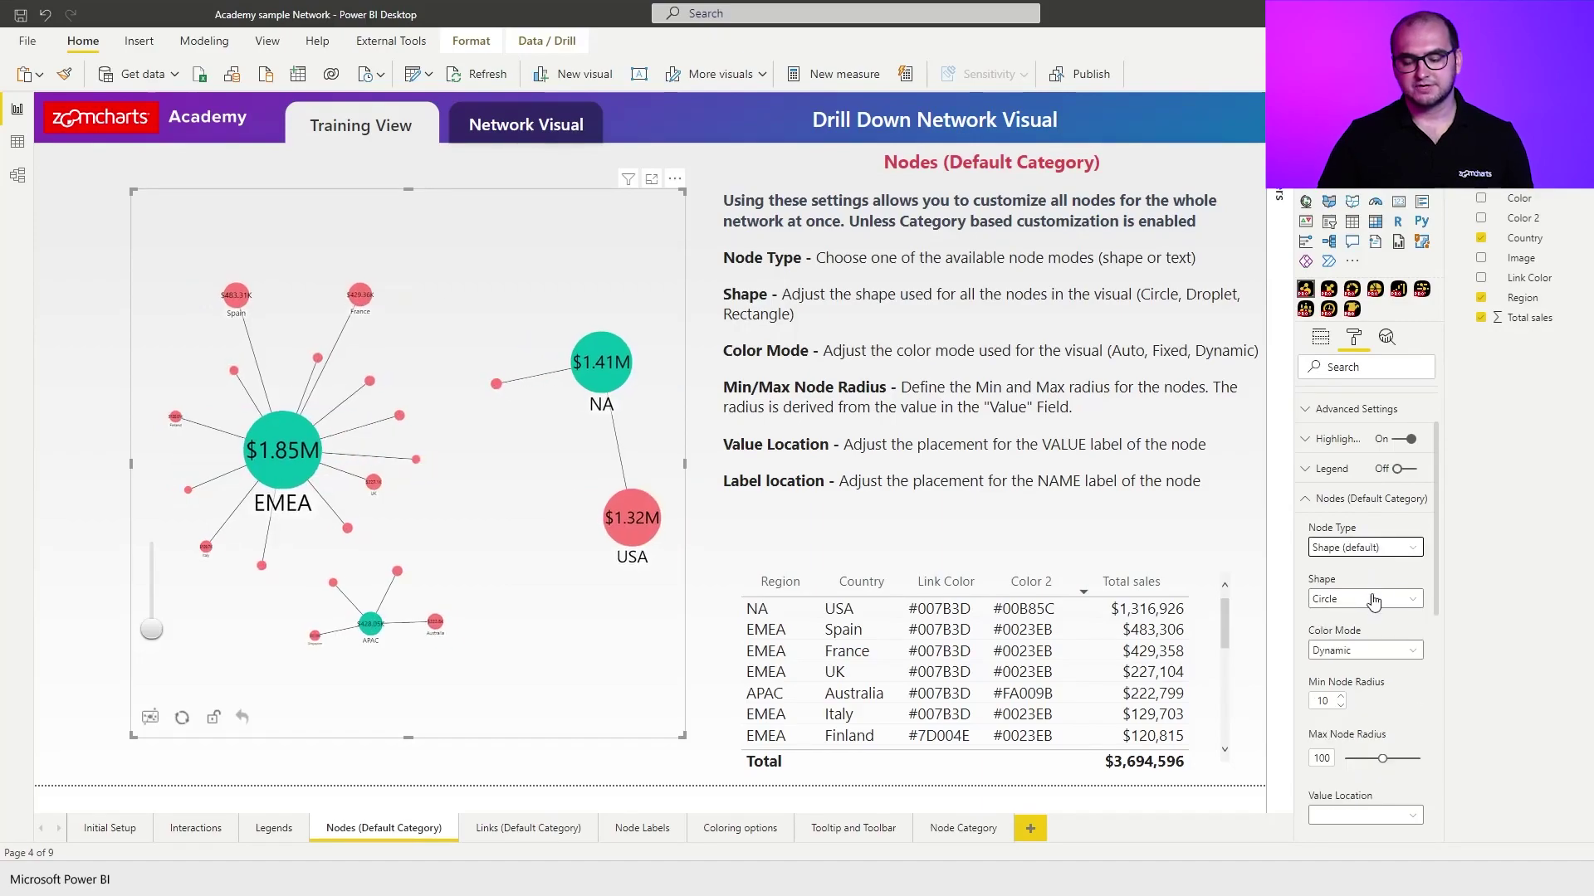
pyautogui.click(1375, 604)
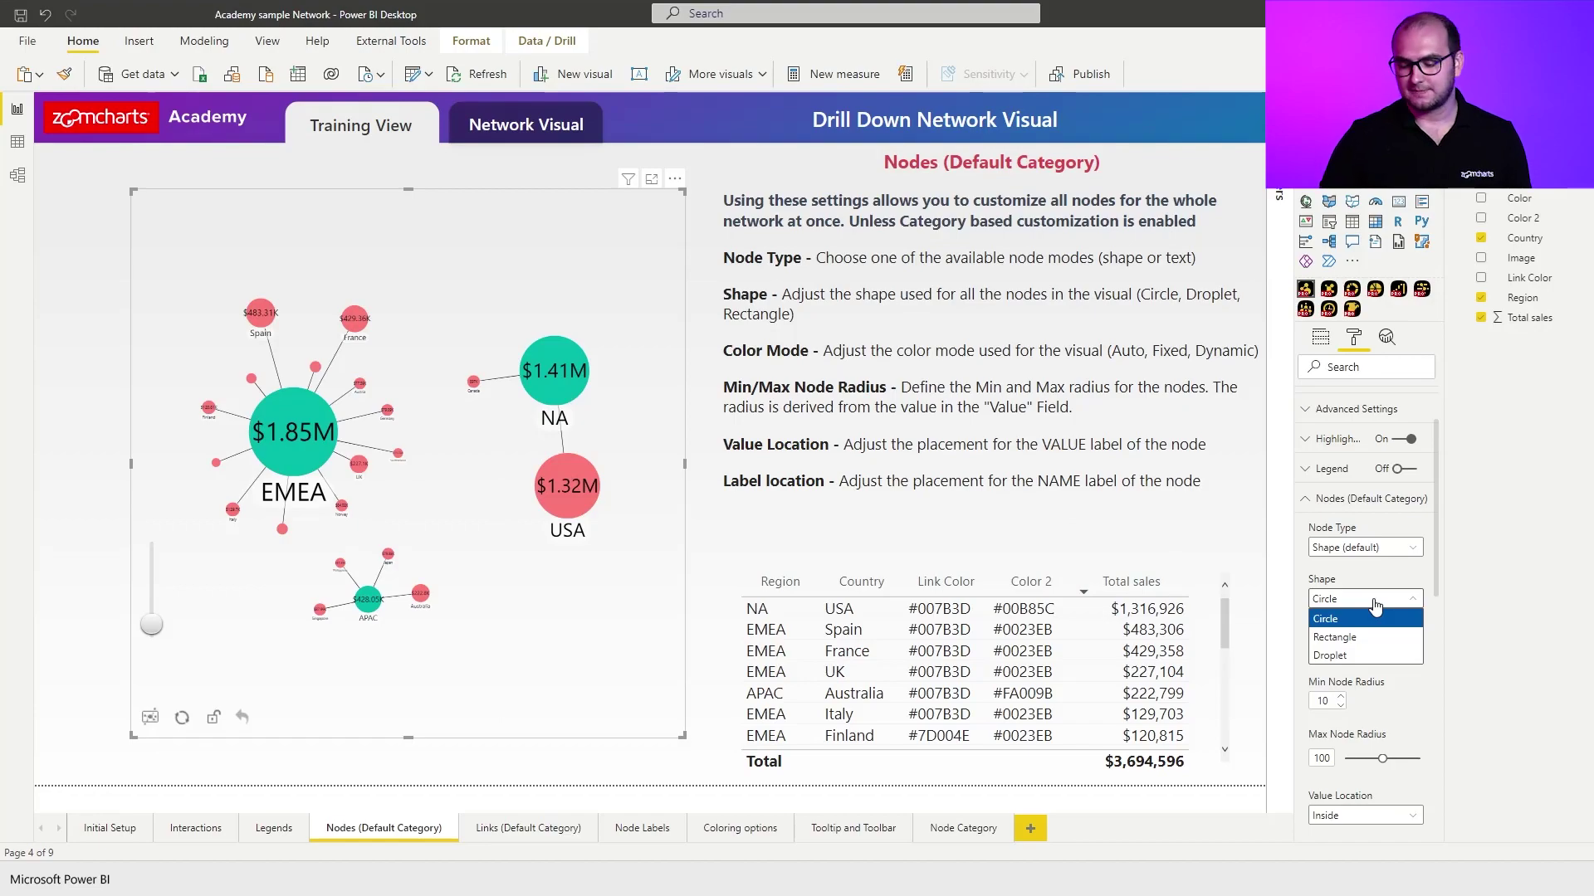
# - Keep Circle nodes, try Fixed colour mode, then set Color Mode back to Dynamic
pyautogui.click(1375, 605)
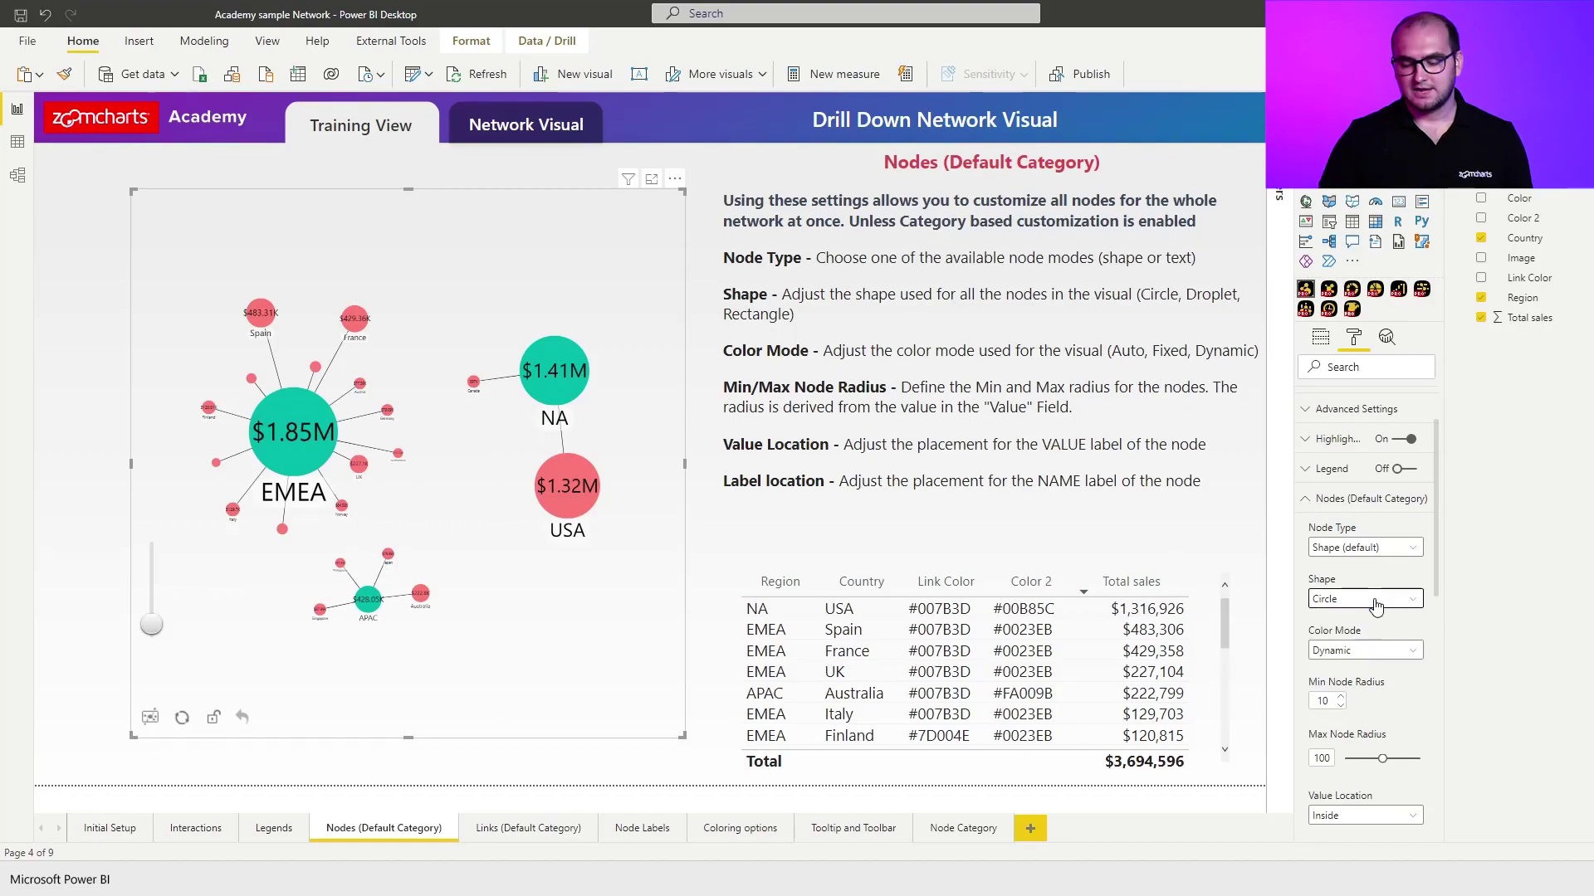
pyautogui.click(1378, 659)
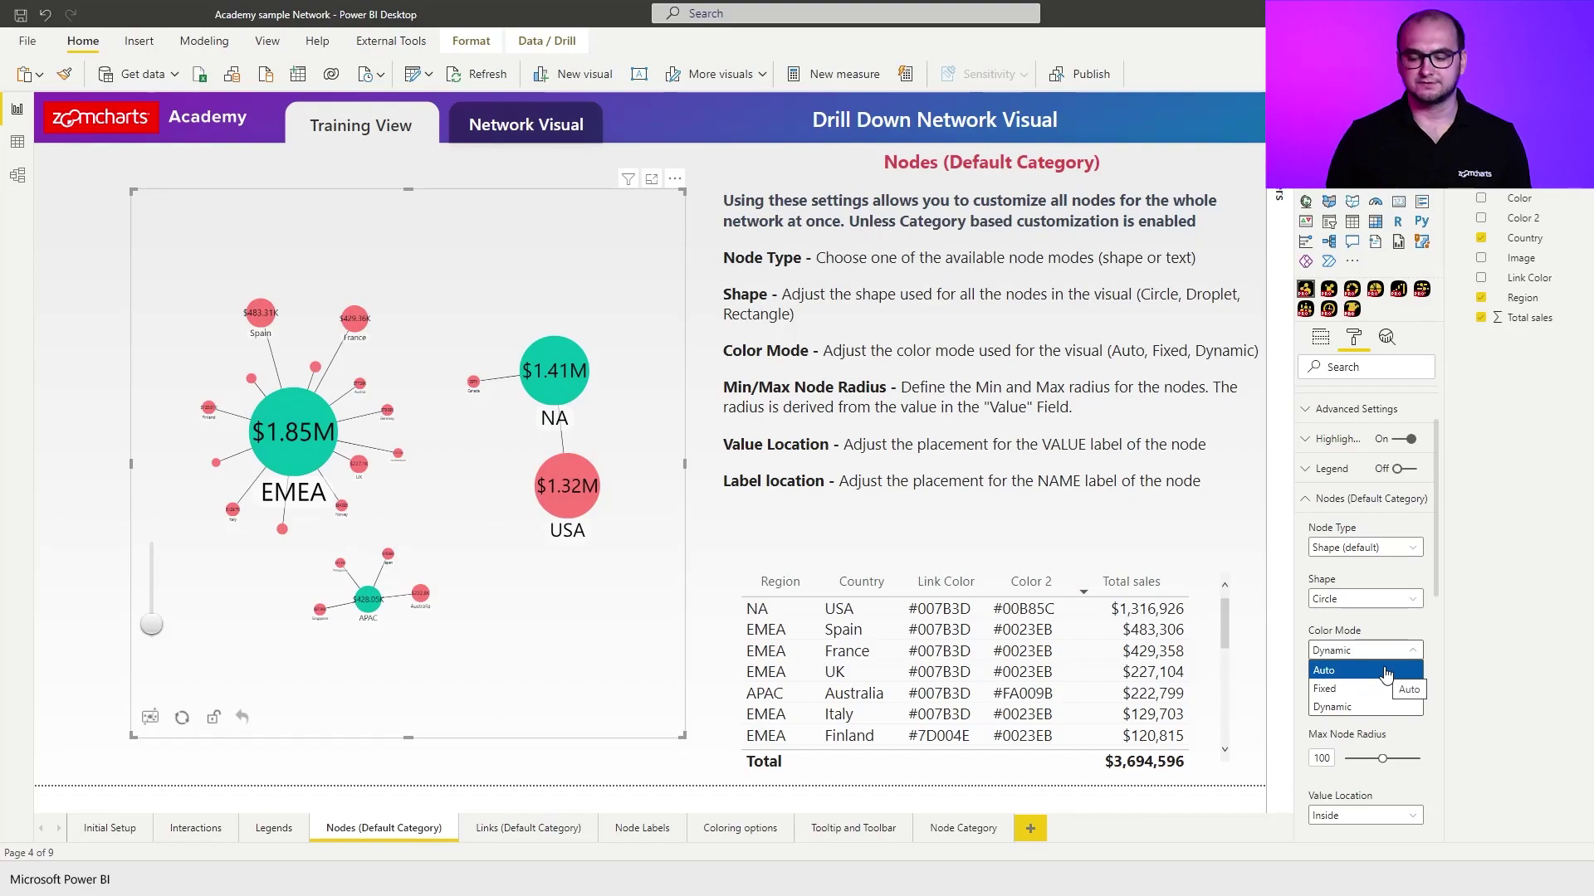
pyautogui.click(1382, 688)
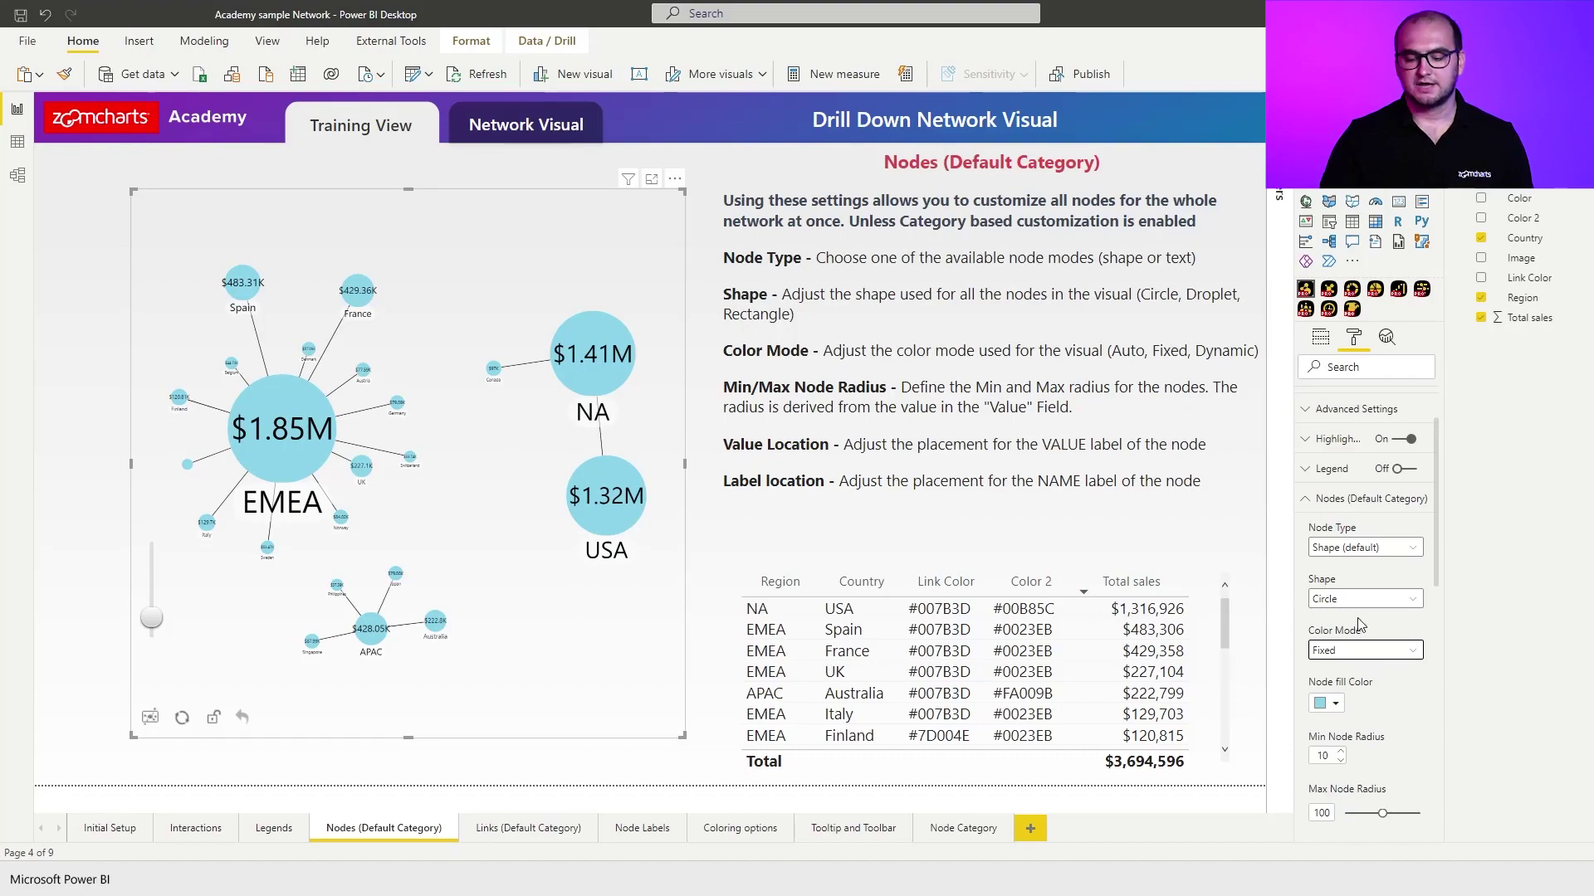
pyautogui.click(1361, 652)
pyautogui.click(1356, 708)
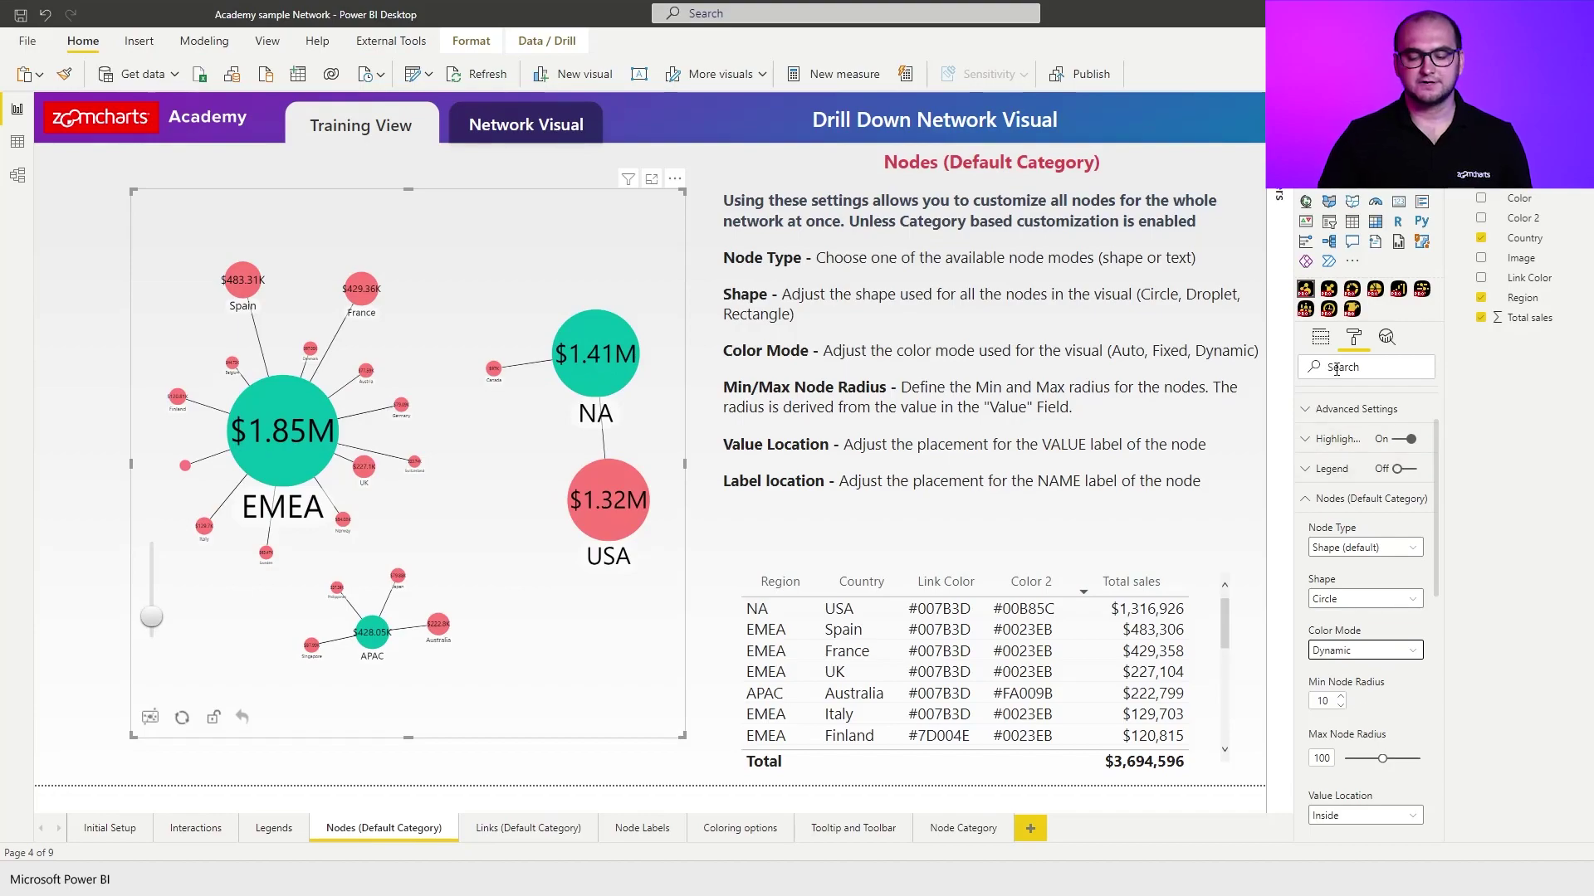
# - Add the Color 2 field to the visual to colour nodes by group
pyautogui.click(1323, 345)
pyautogui.moveTo(1519, 198); pyautogui.dragTo(1372, 566)
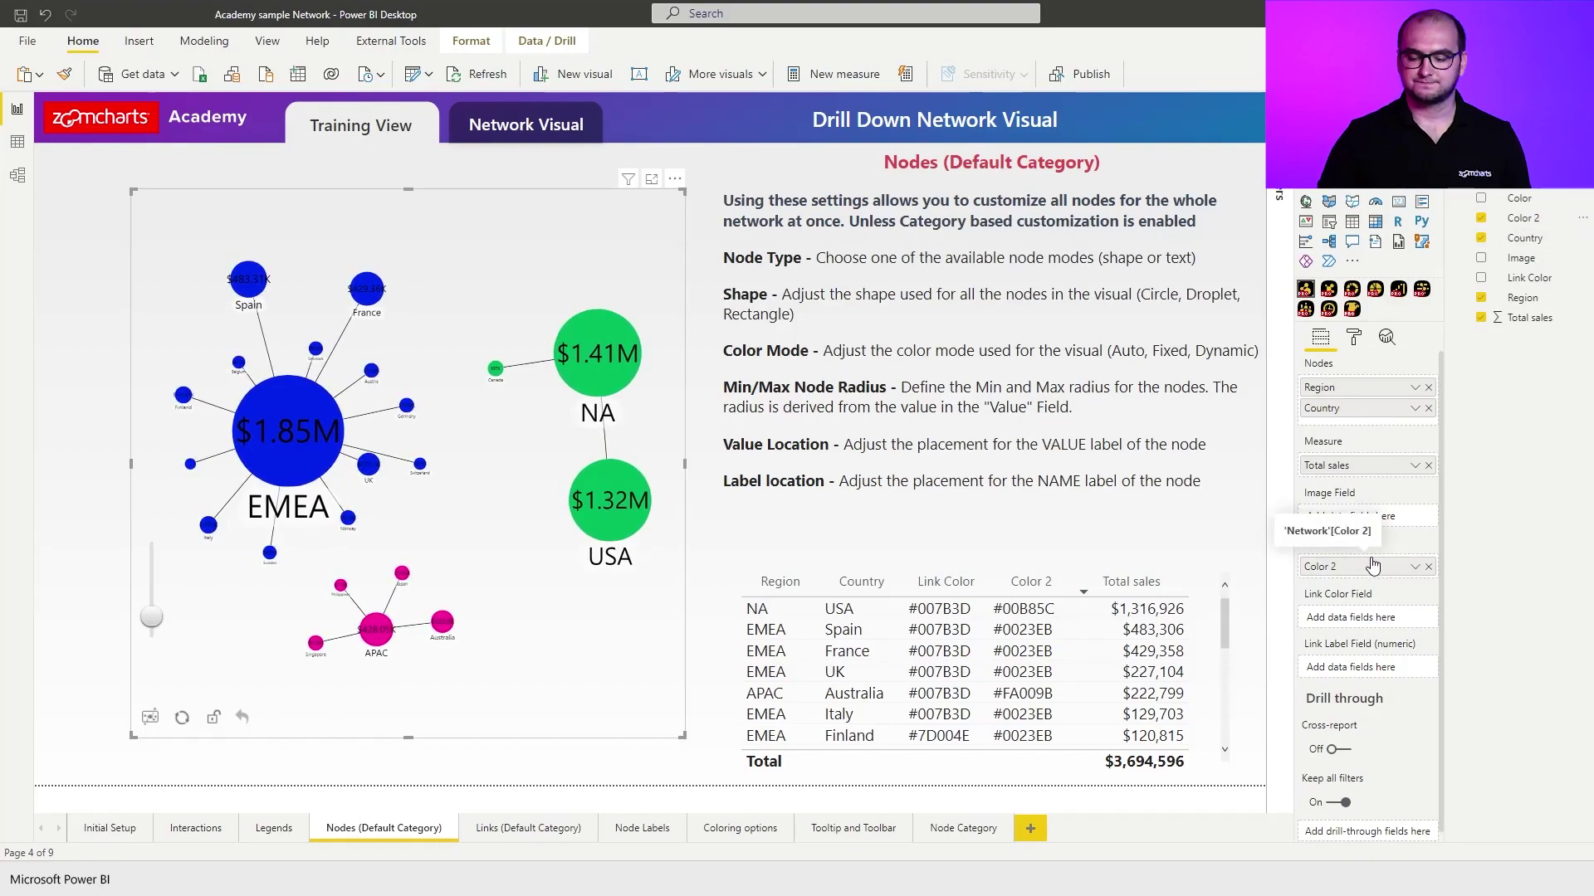
pyautogui.click(1353, 337)
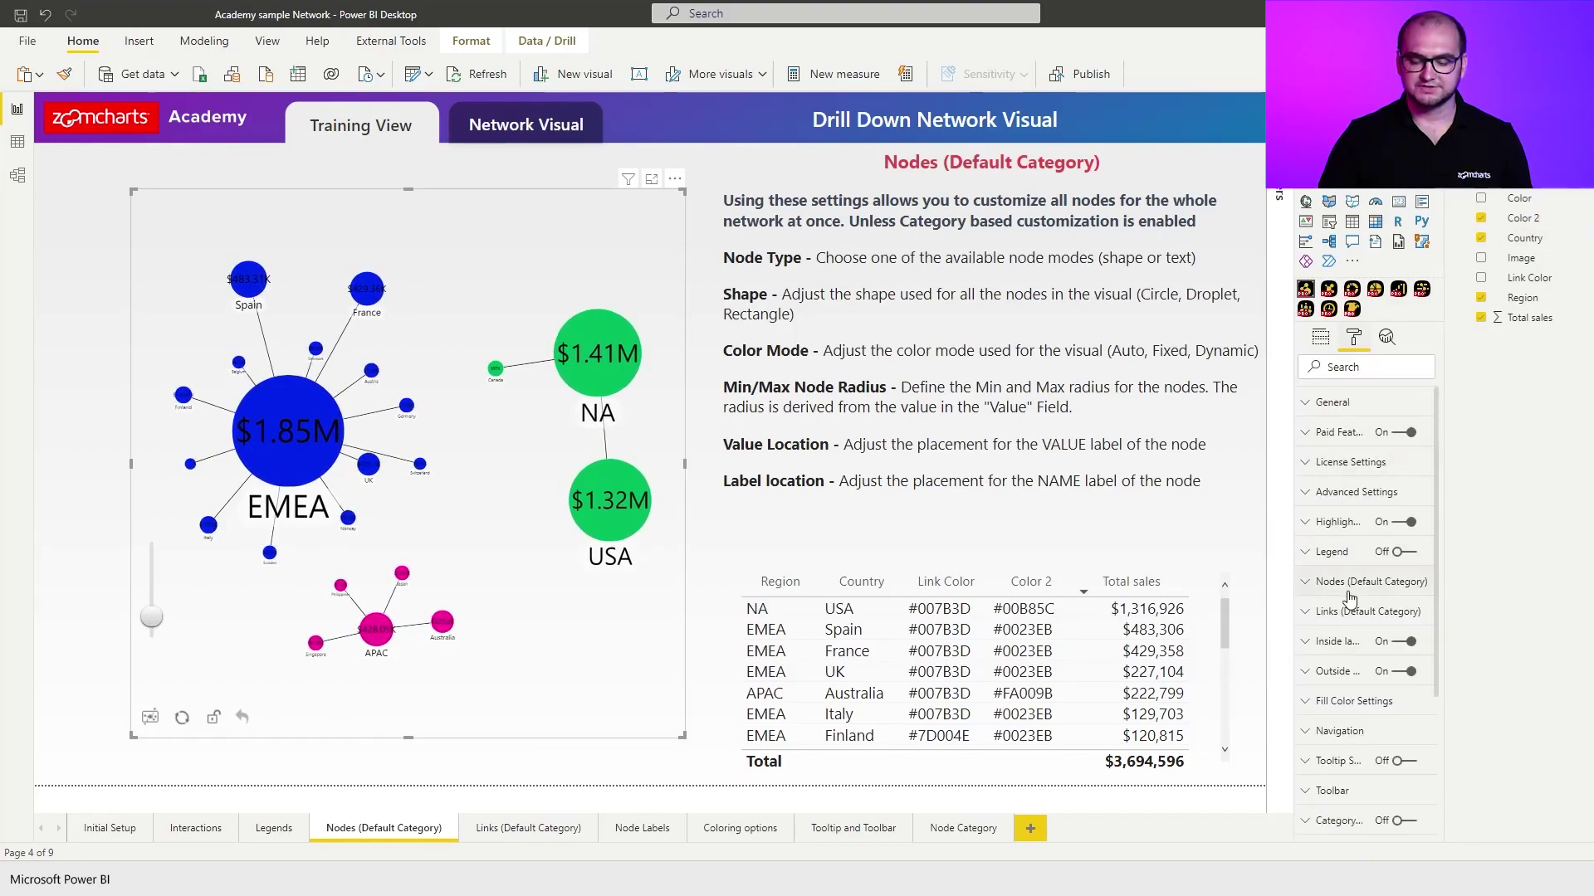
pyautogui.click(1348, 595)
pyautogui.scroll(-1, 1362, 598)
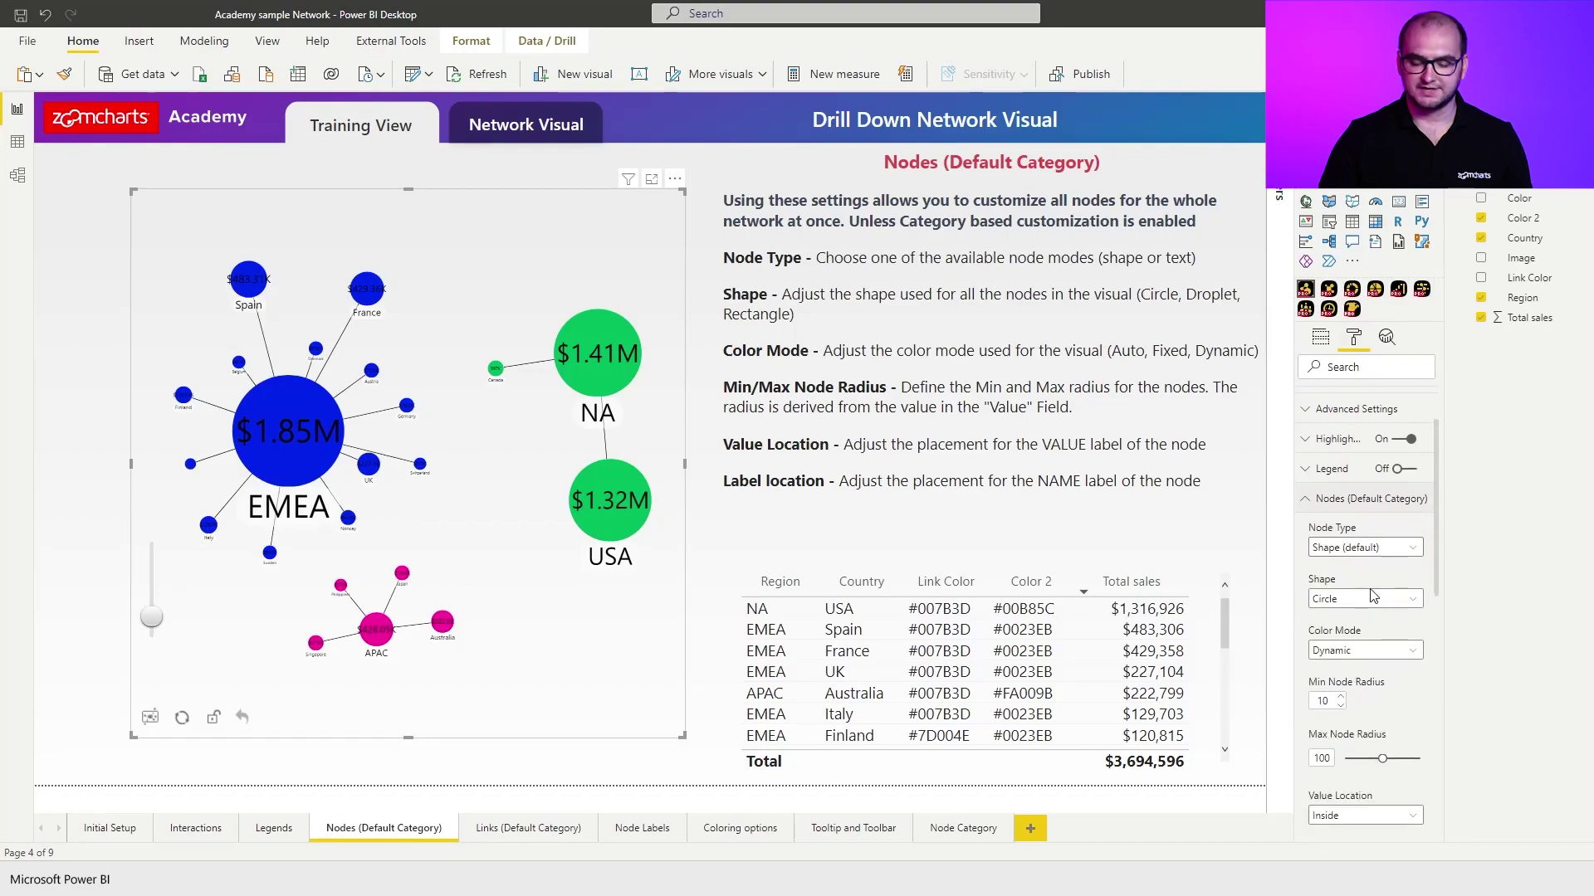
# - Try Auto node Color Mode, then switch it back to Dynamic
pyautogui.click(1368, 653)
pyautogui.click(1367, 670)
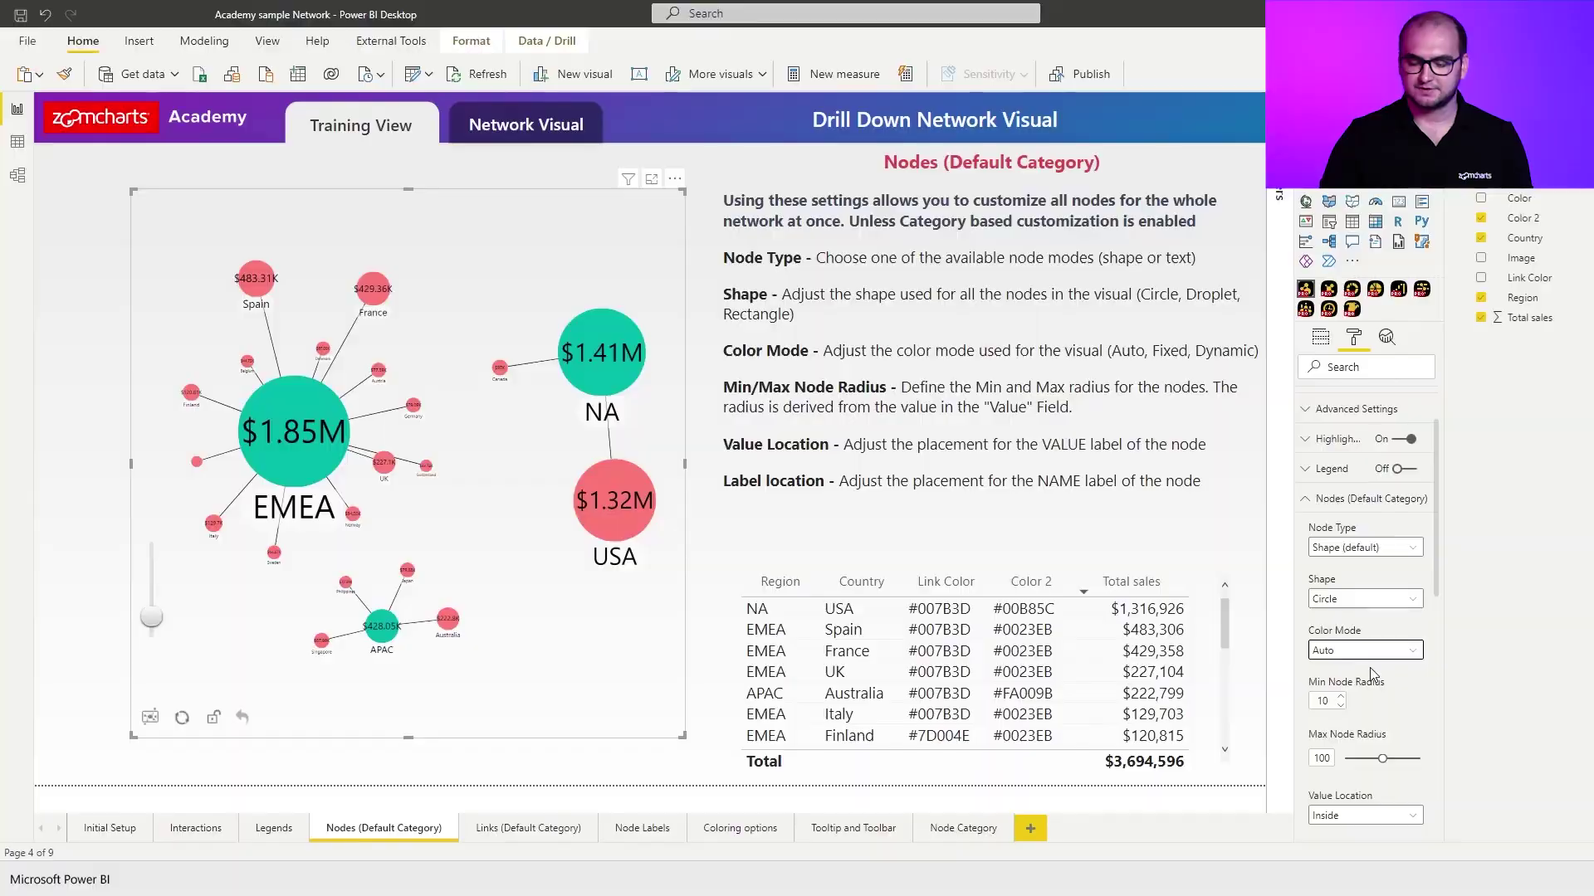
pyautogui.click(1376, 648)
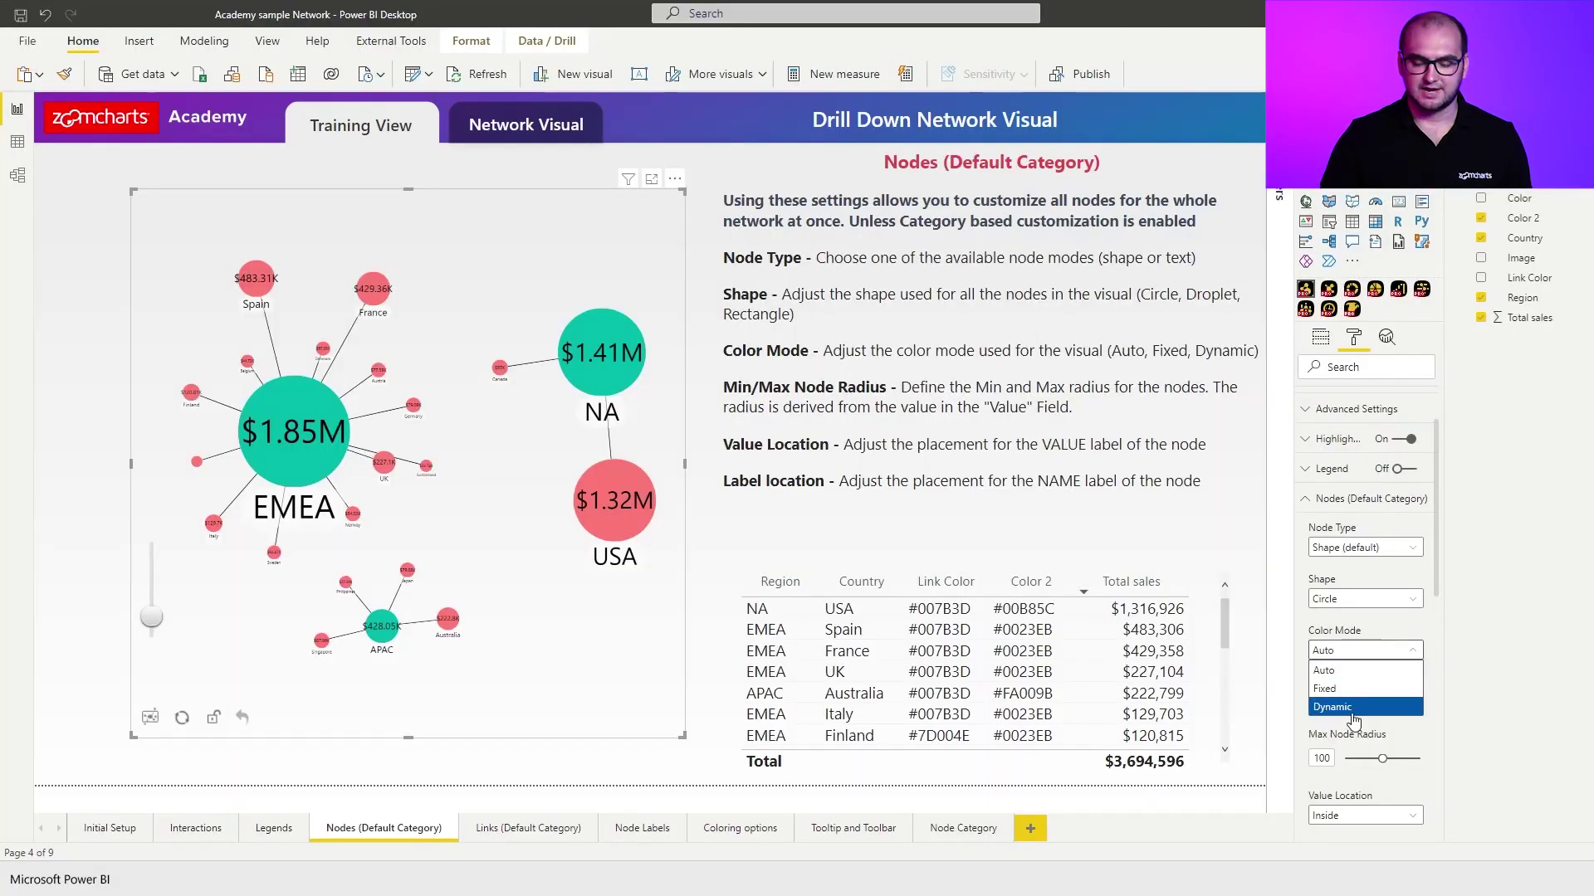
pyautogui.click(1353, 719)
pyautogui.scroll(-2, 1400, 622)
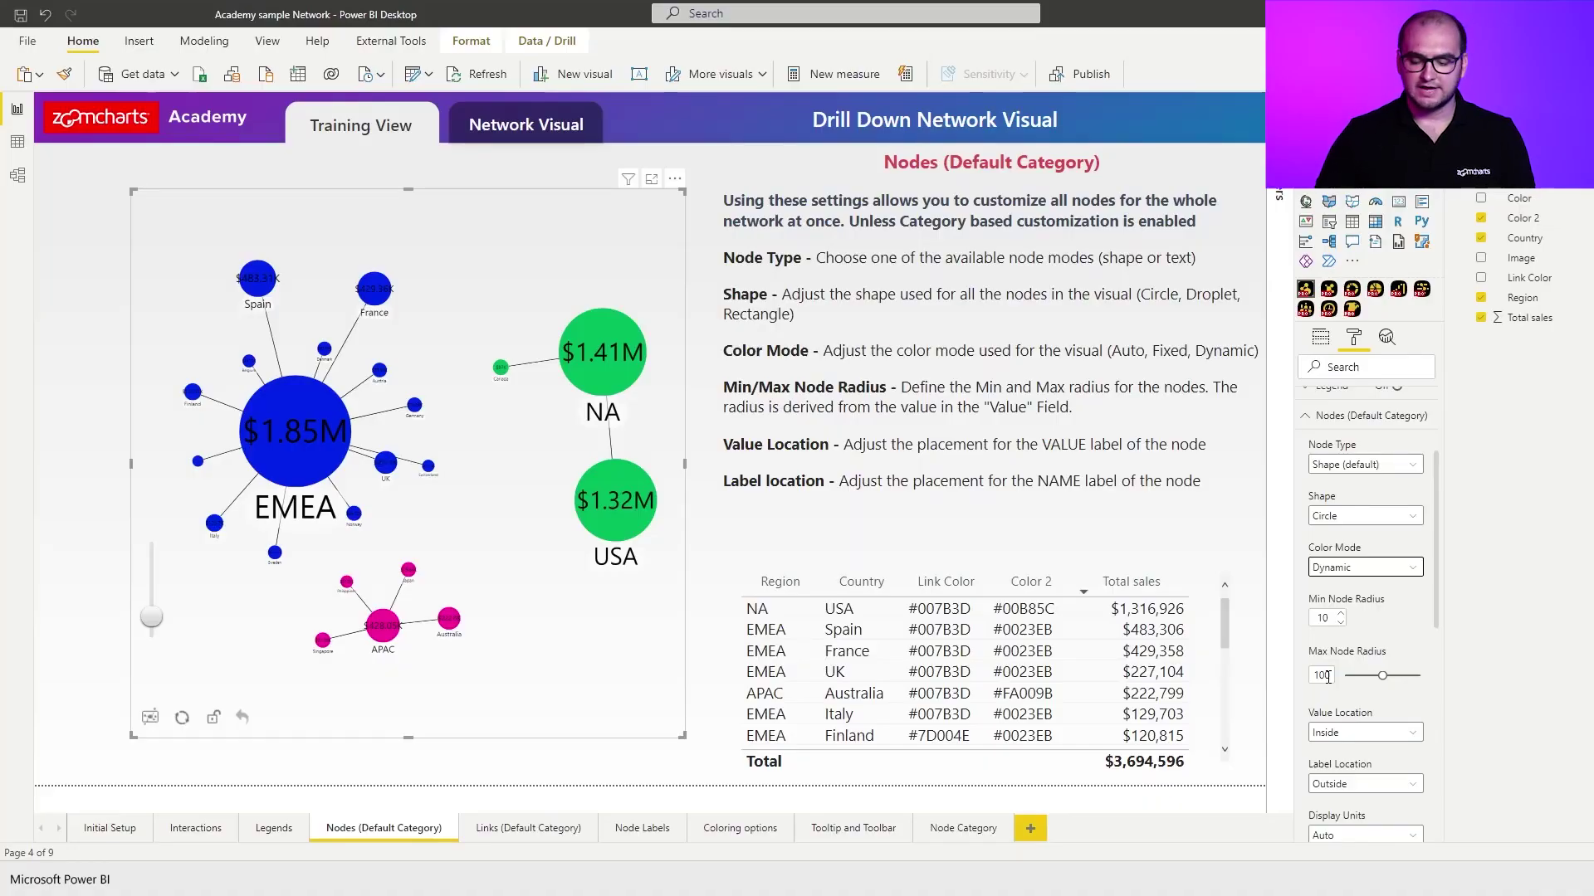
# - Set both Min Node Radius and Max Node Radius to 100 so nodes are full size
pyautogui.click(1324, 677)
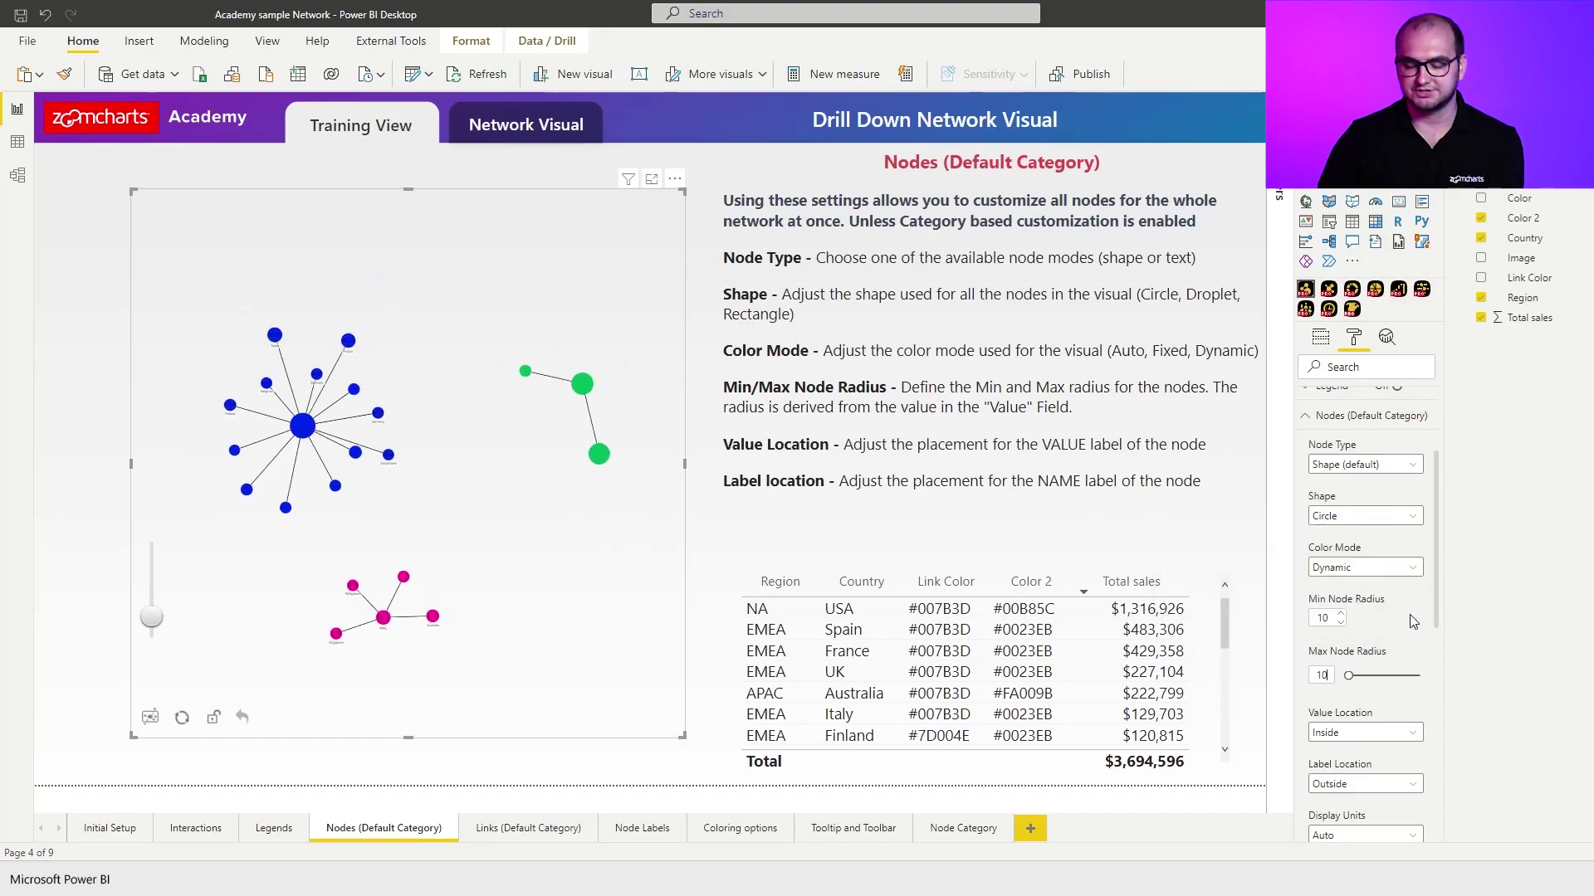
pyautogui.doubleClick(1317, 620)
pyautogui.write('100')
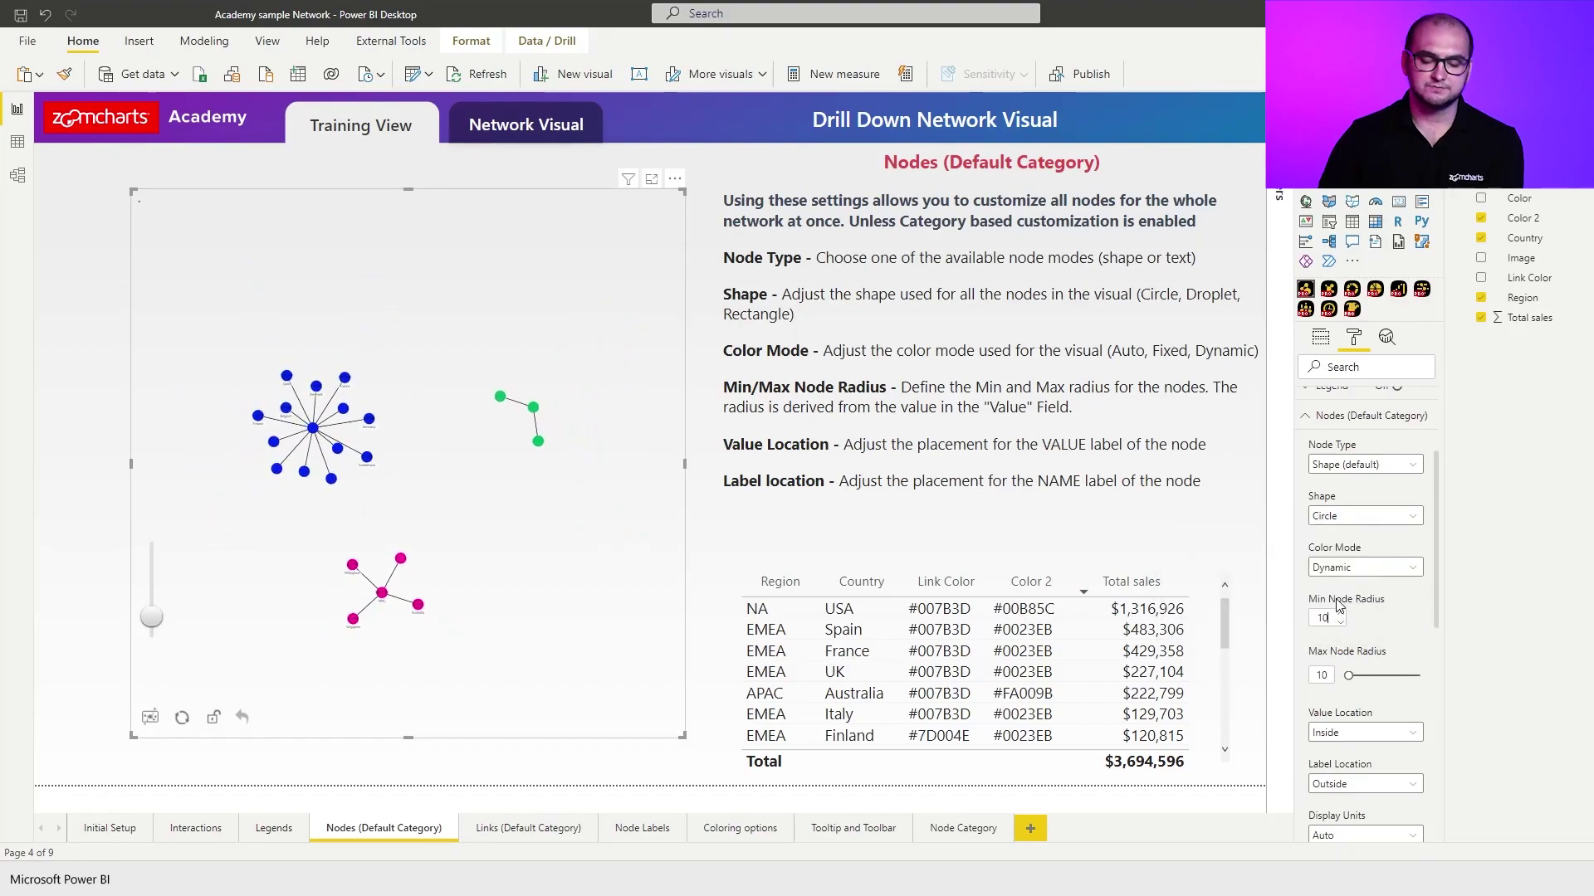
pyautogui.press('Return')
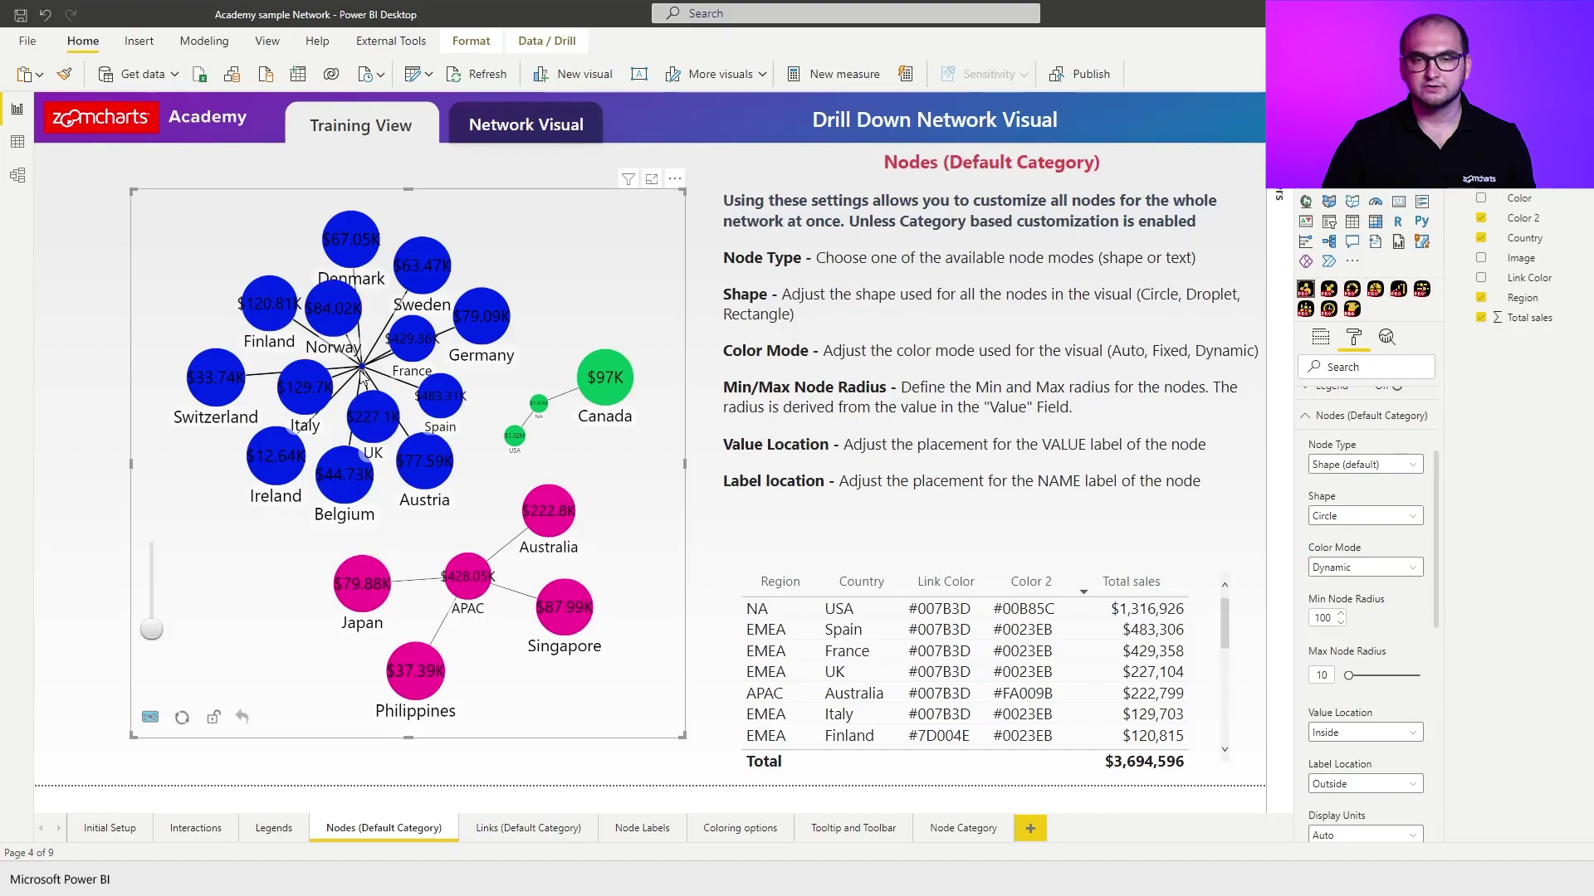
pyautogui.scroll(5, 363, 375)
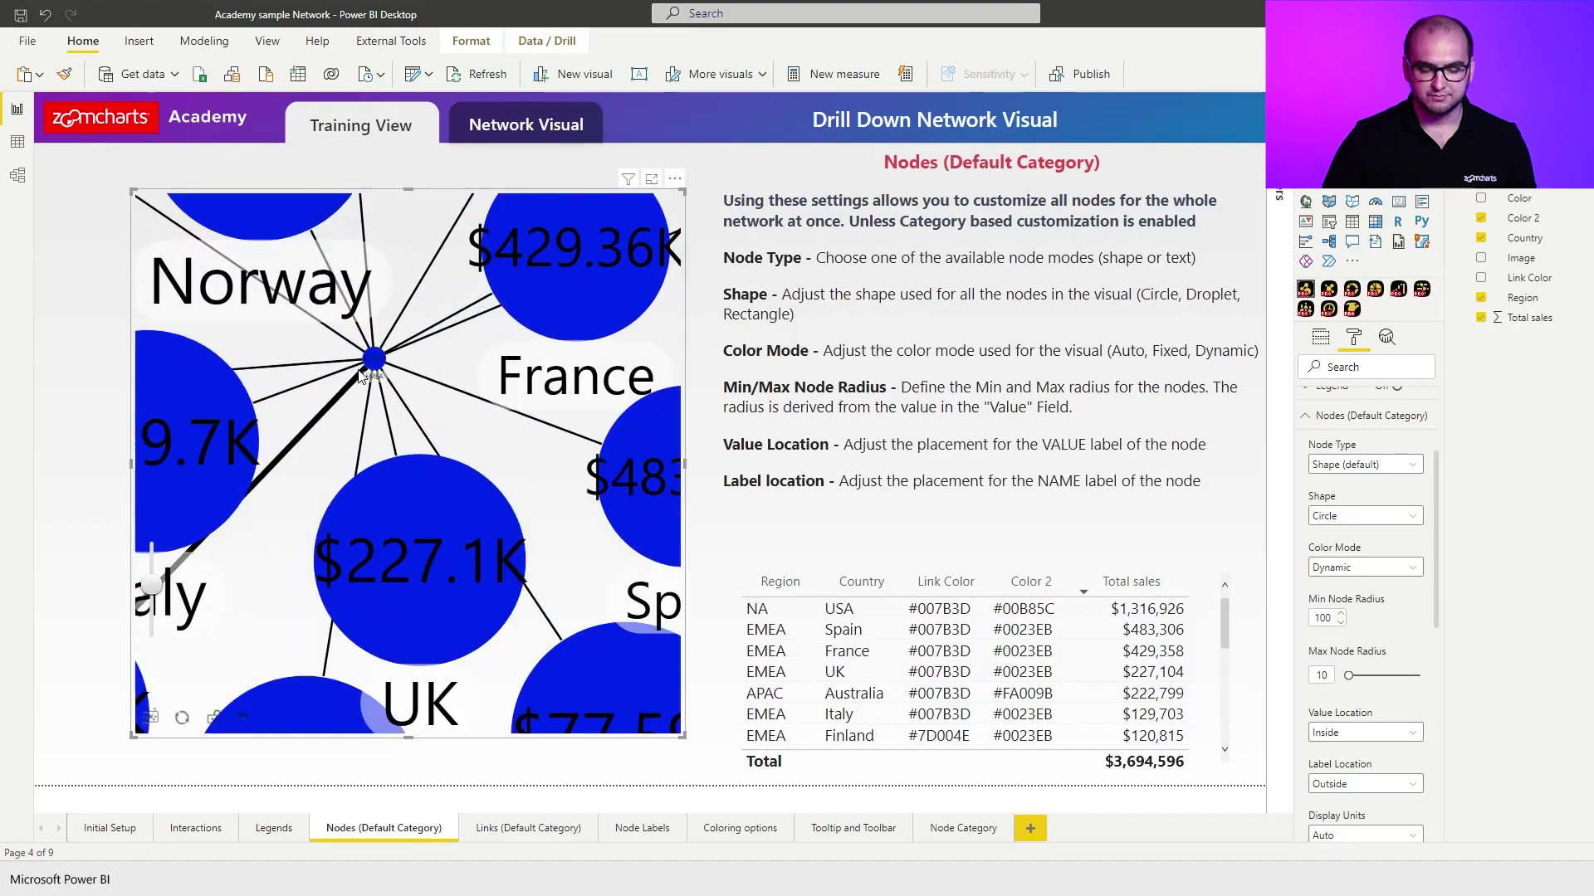
pyautogui.scroll(3, 360, 375)
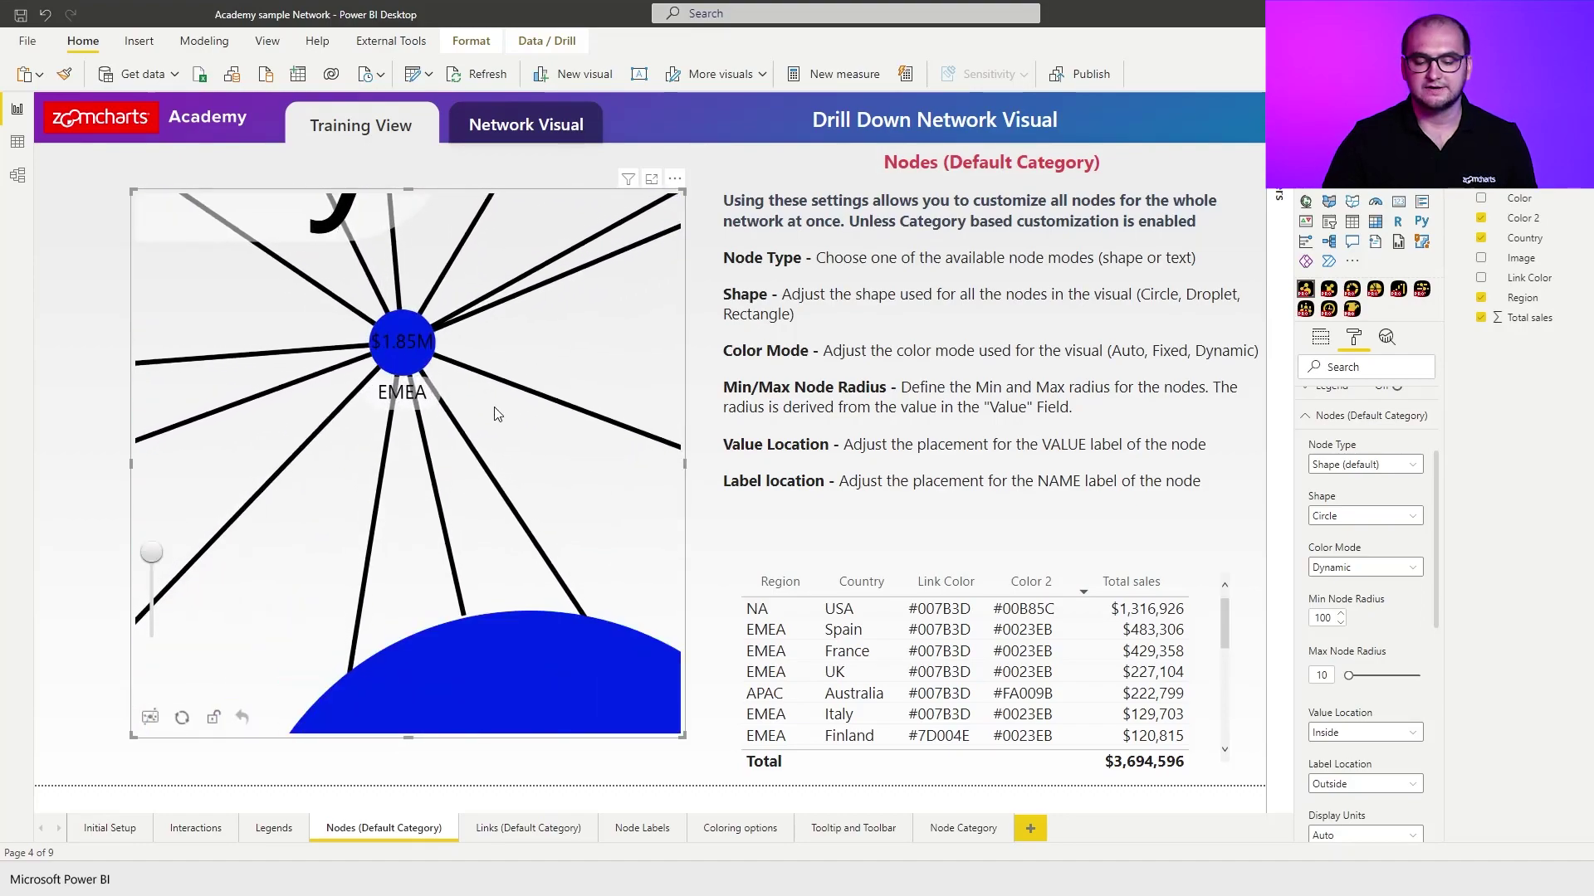
pyautogui.scroll(-8, 496, 413)
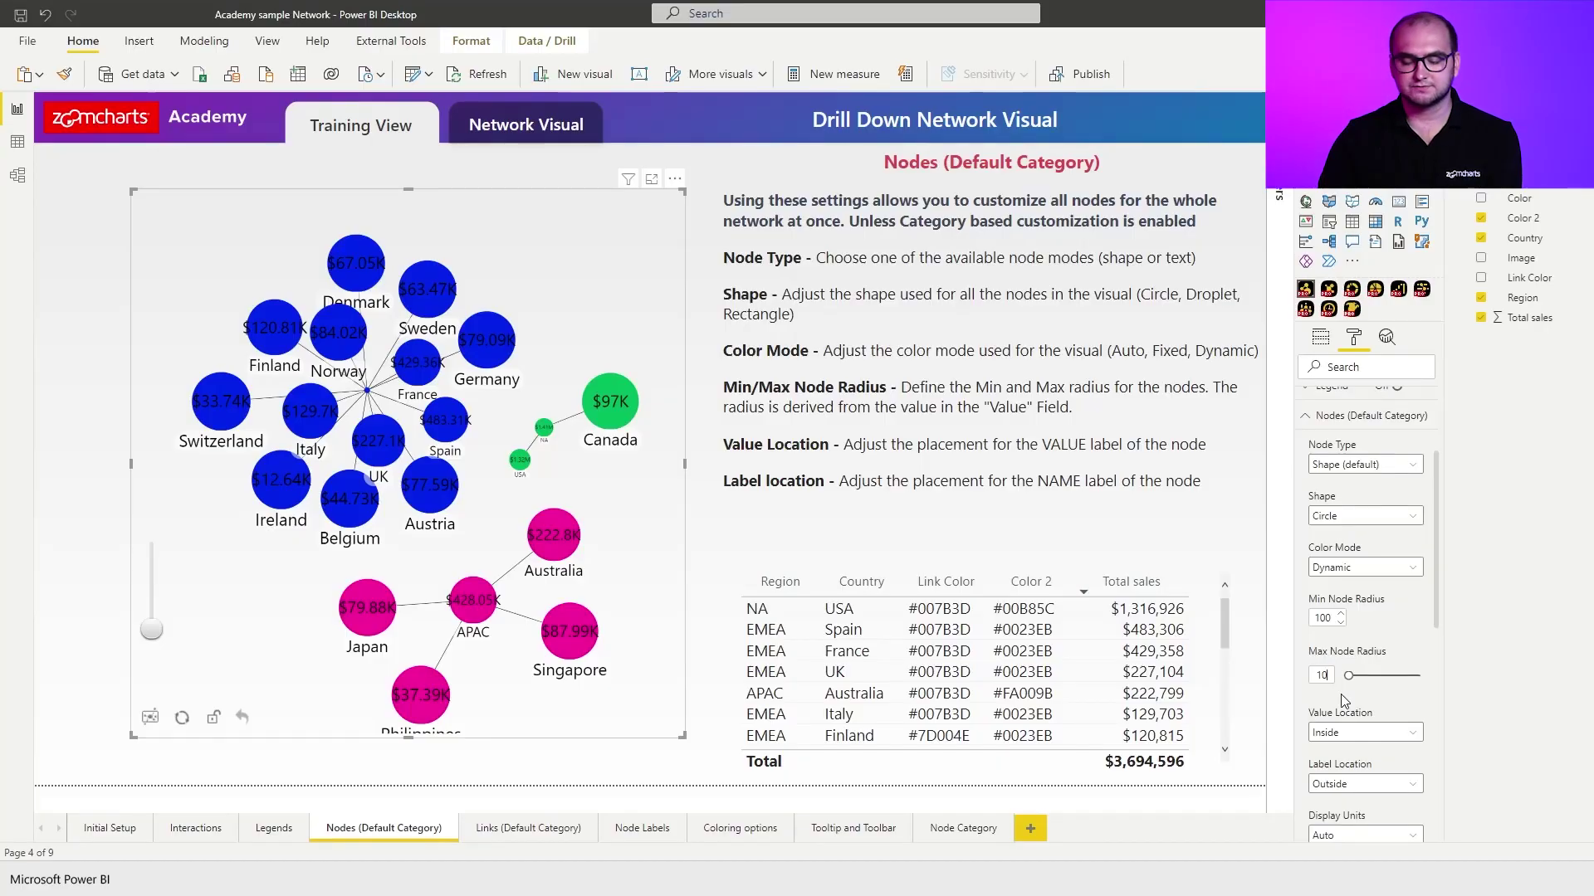
pyautogui.press('Return')
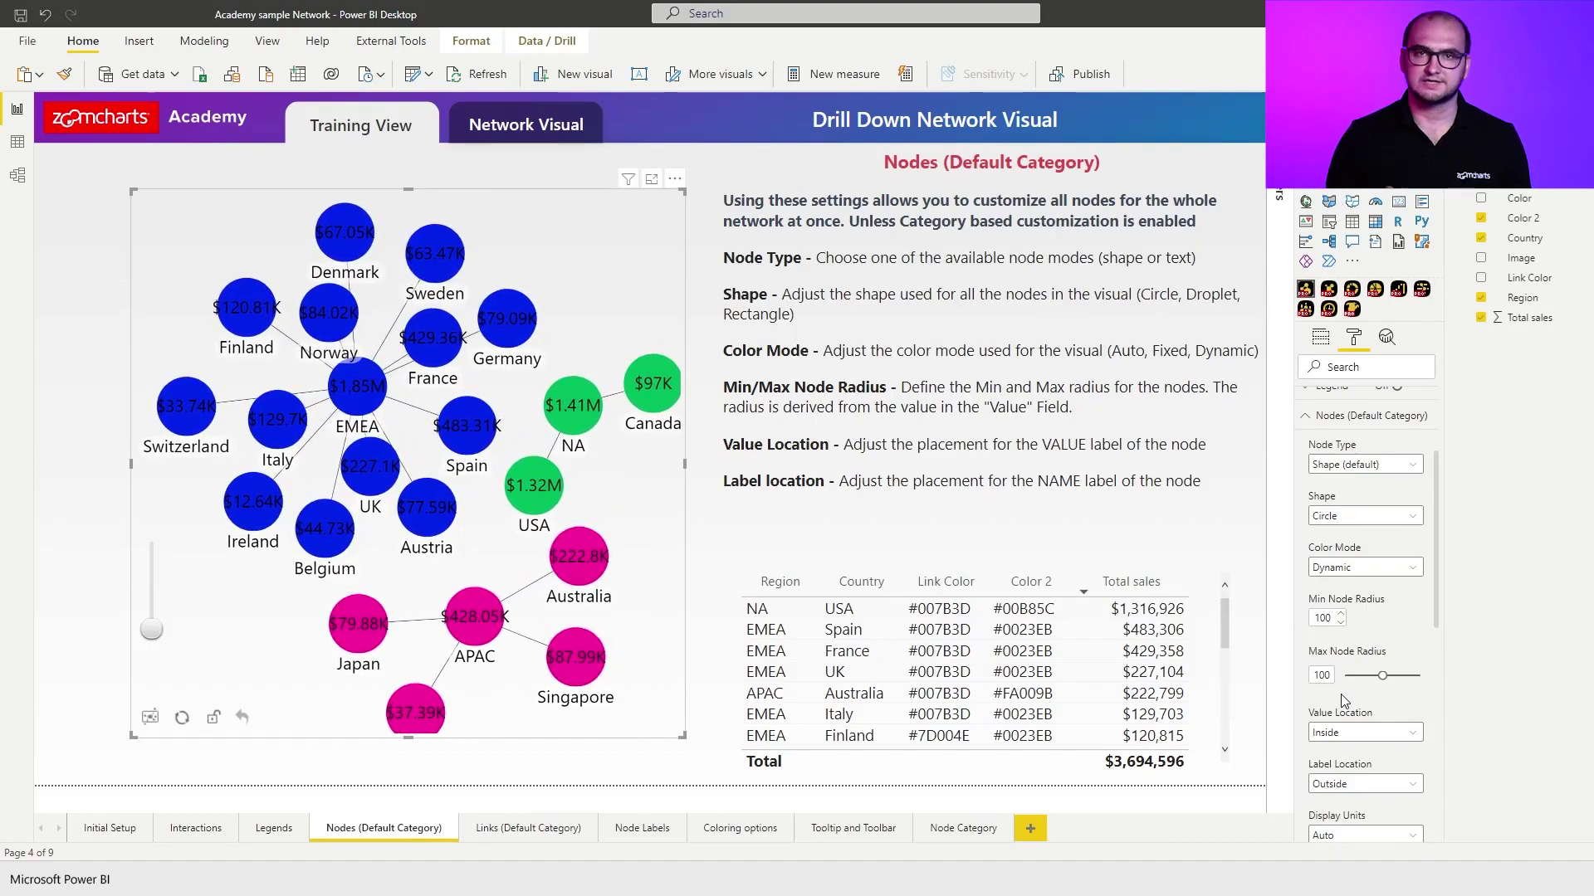
# - Set Value Location to Outside so sales values appear beneath node names
pyautogui.scroll(-2, 1369, 685)
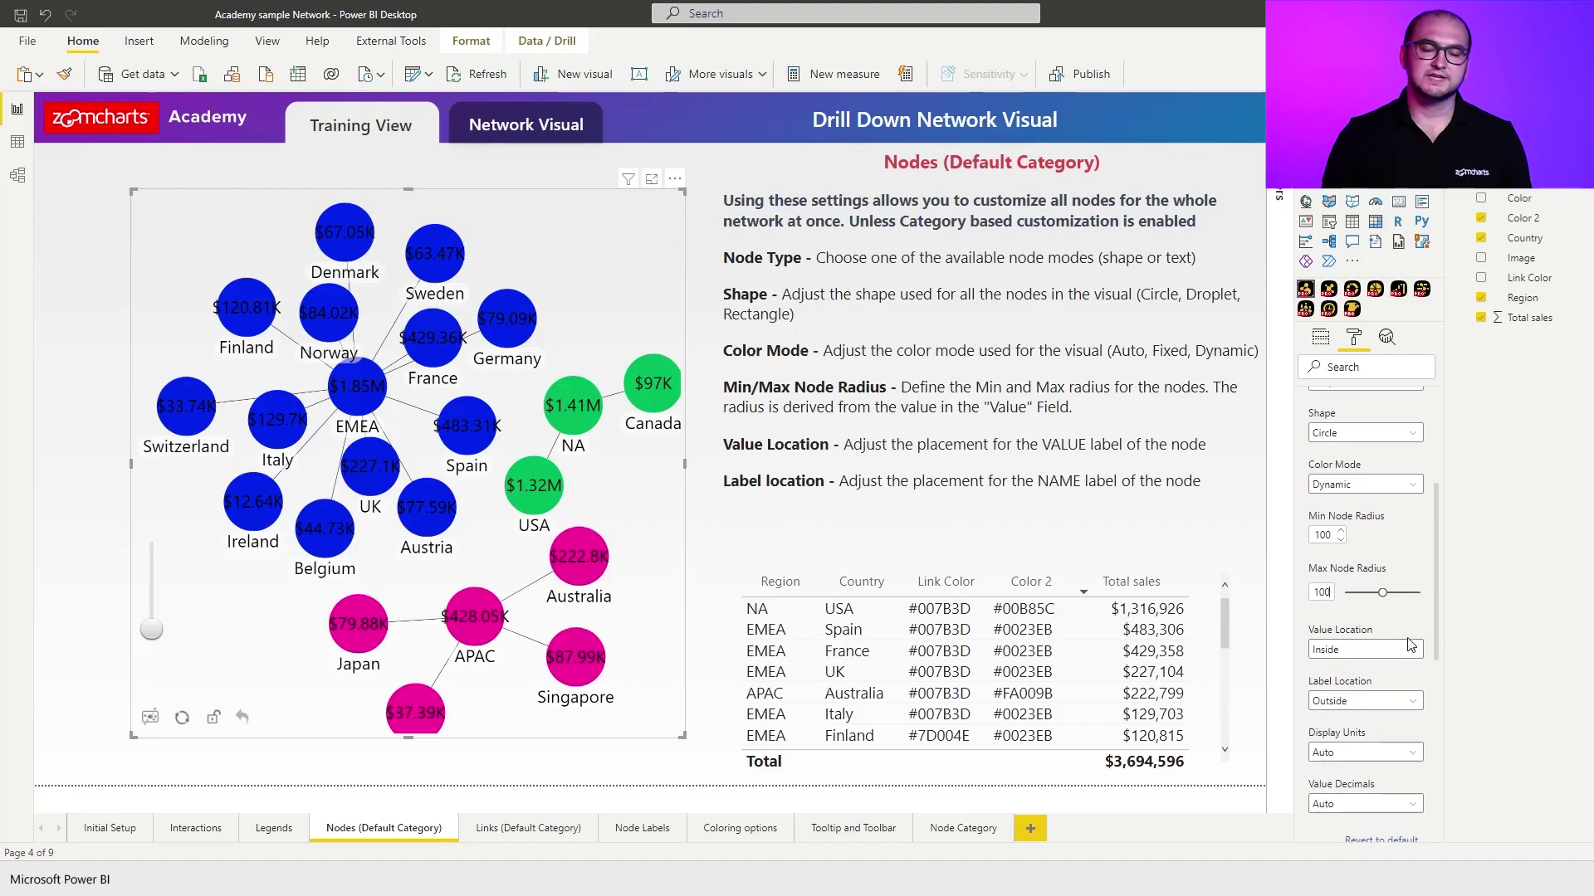
pyautogui.click(1415, 650)
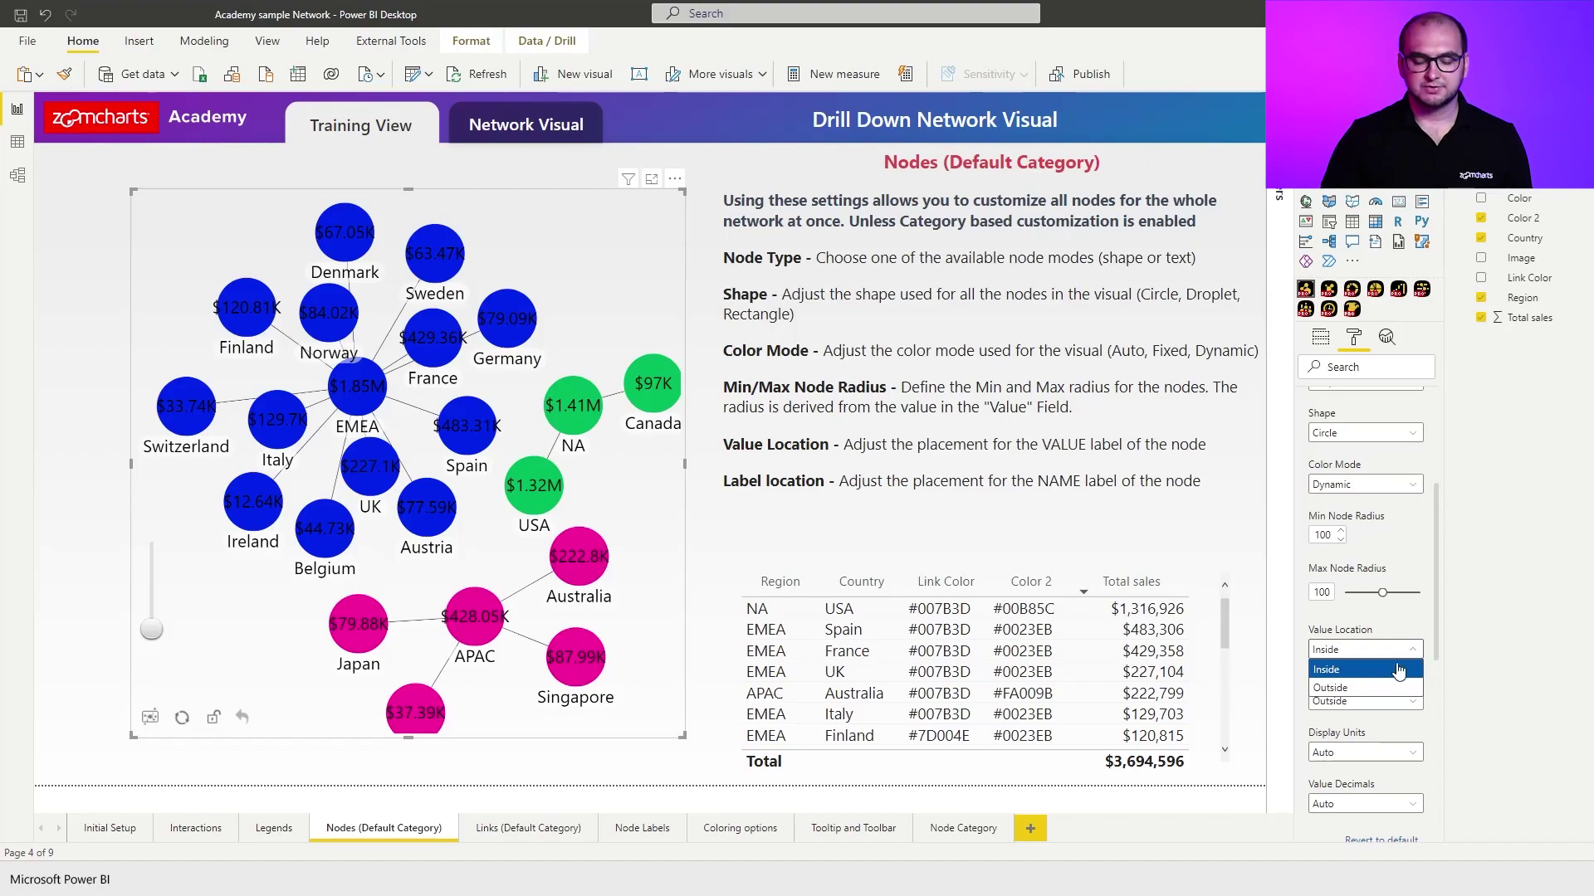
pyautogui.click(1395, 689)
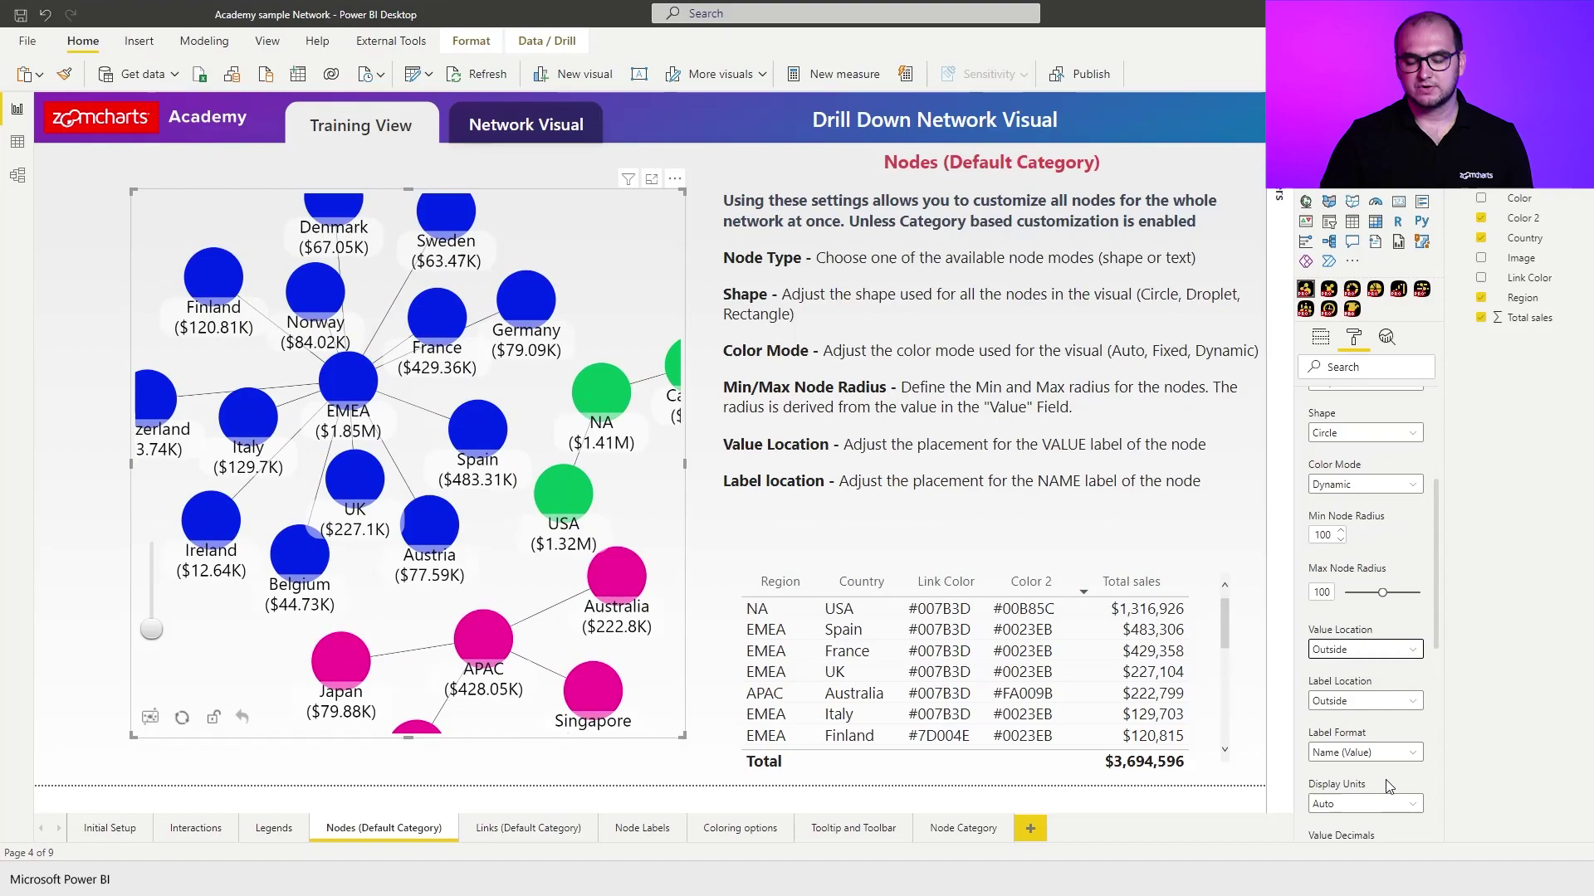
pyautogui.scroll(-1, 1391, 747)
pyautogui.click(1393, 679)
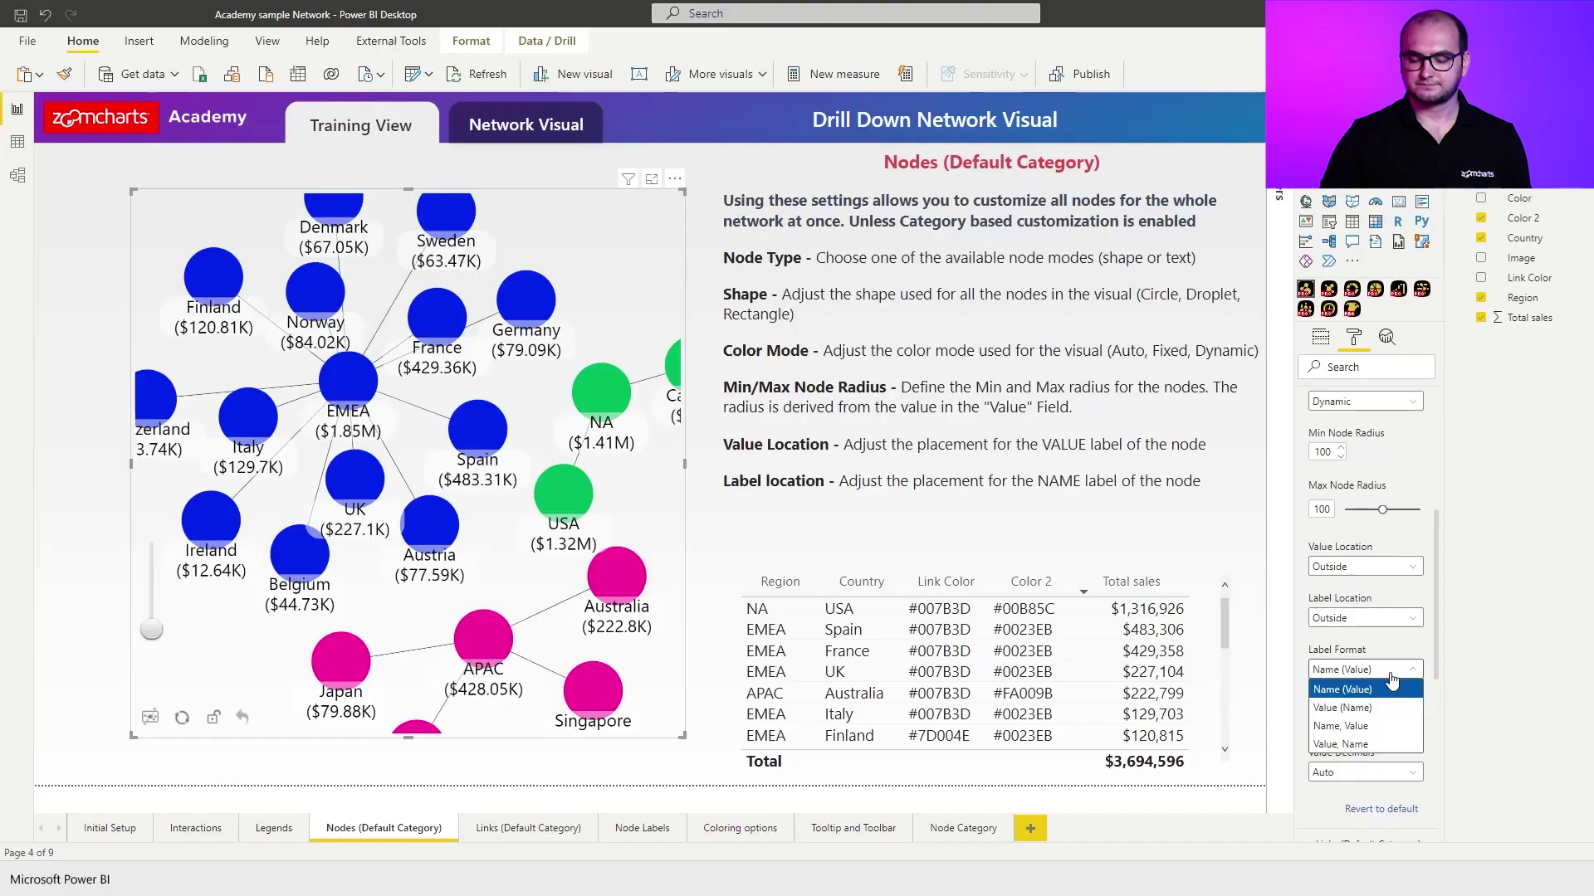
# - Keep Name (Value) labels, set Display Units to Millions and Value Decimals to 4
pyautogui.click(1408, 664)
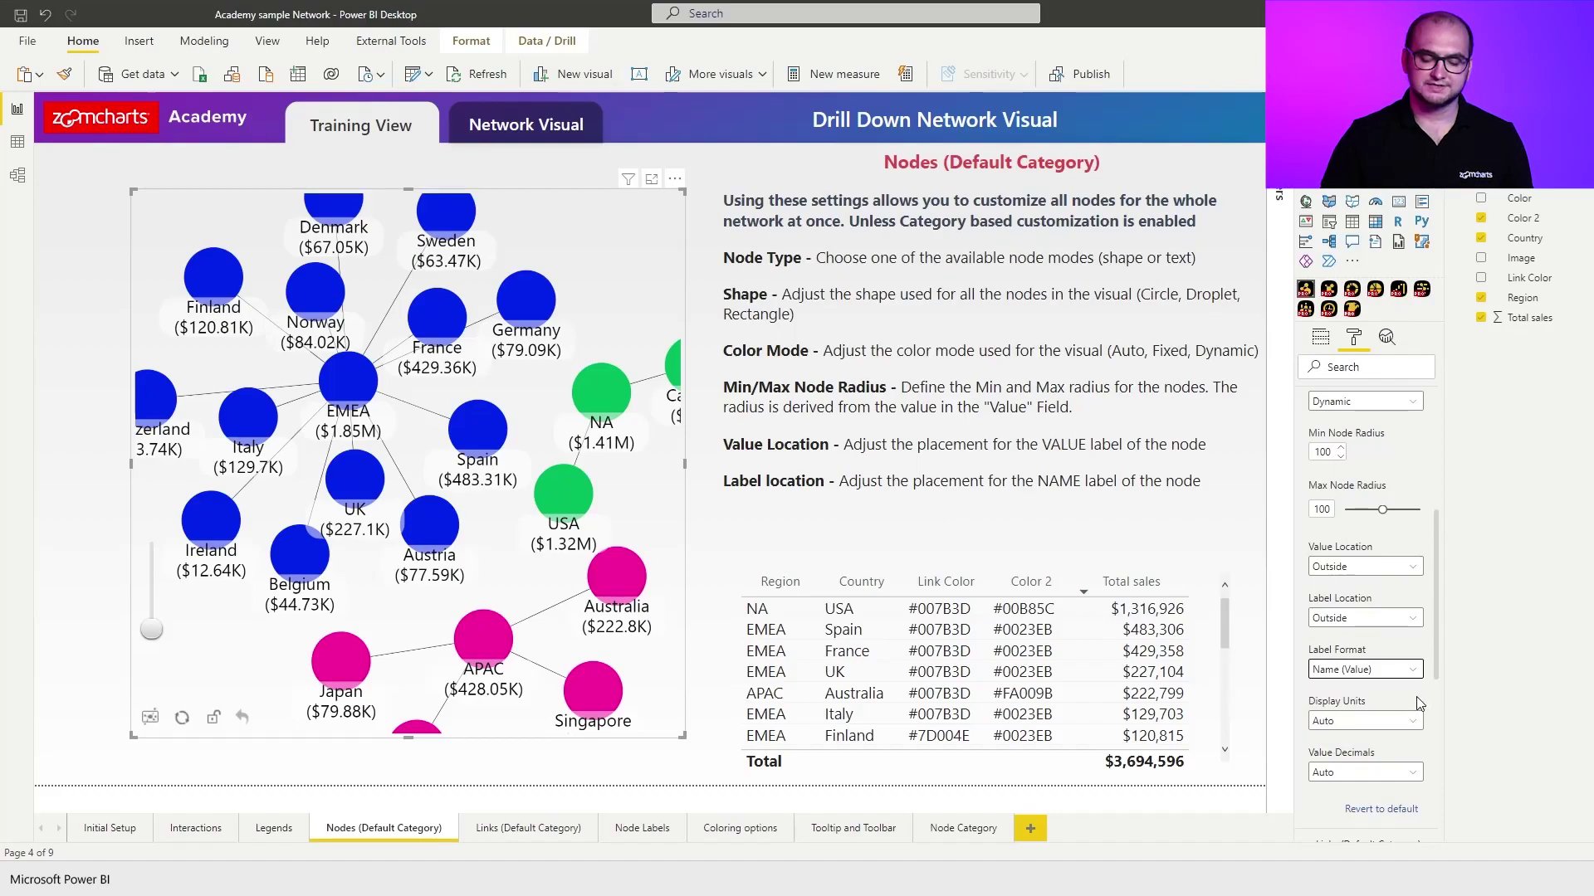
pyautogui.scroll(-2, 1419, 704)
pyautogui.click(1411, 644)
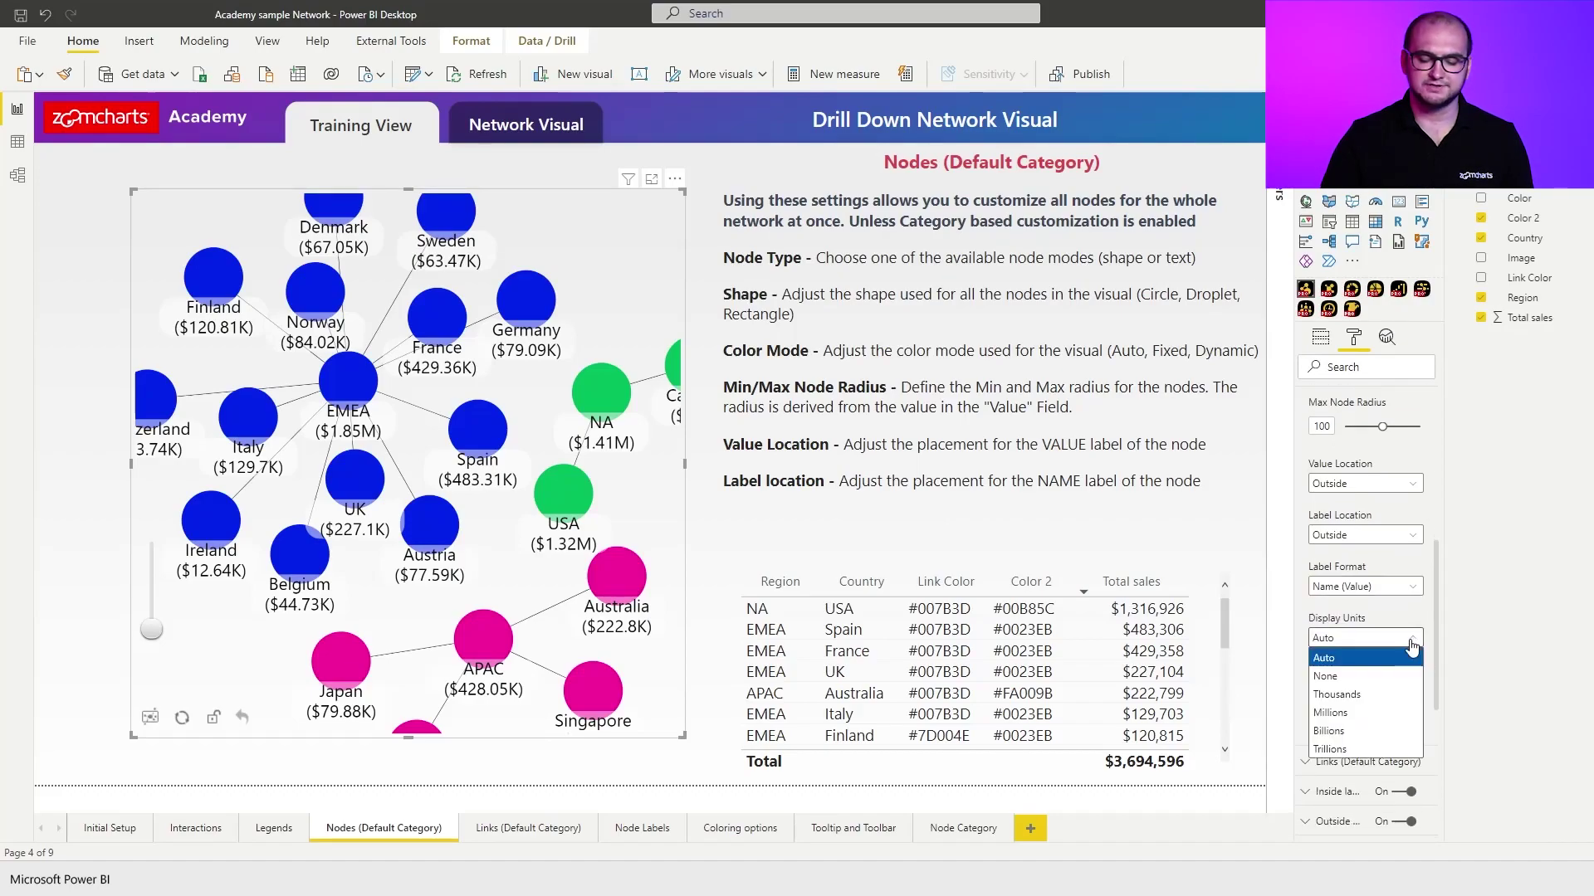
pyautogui.click(1413, 646)
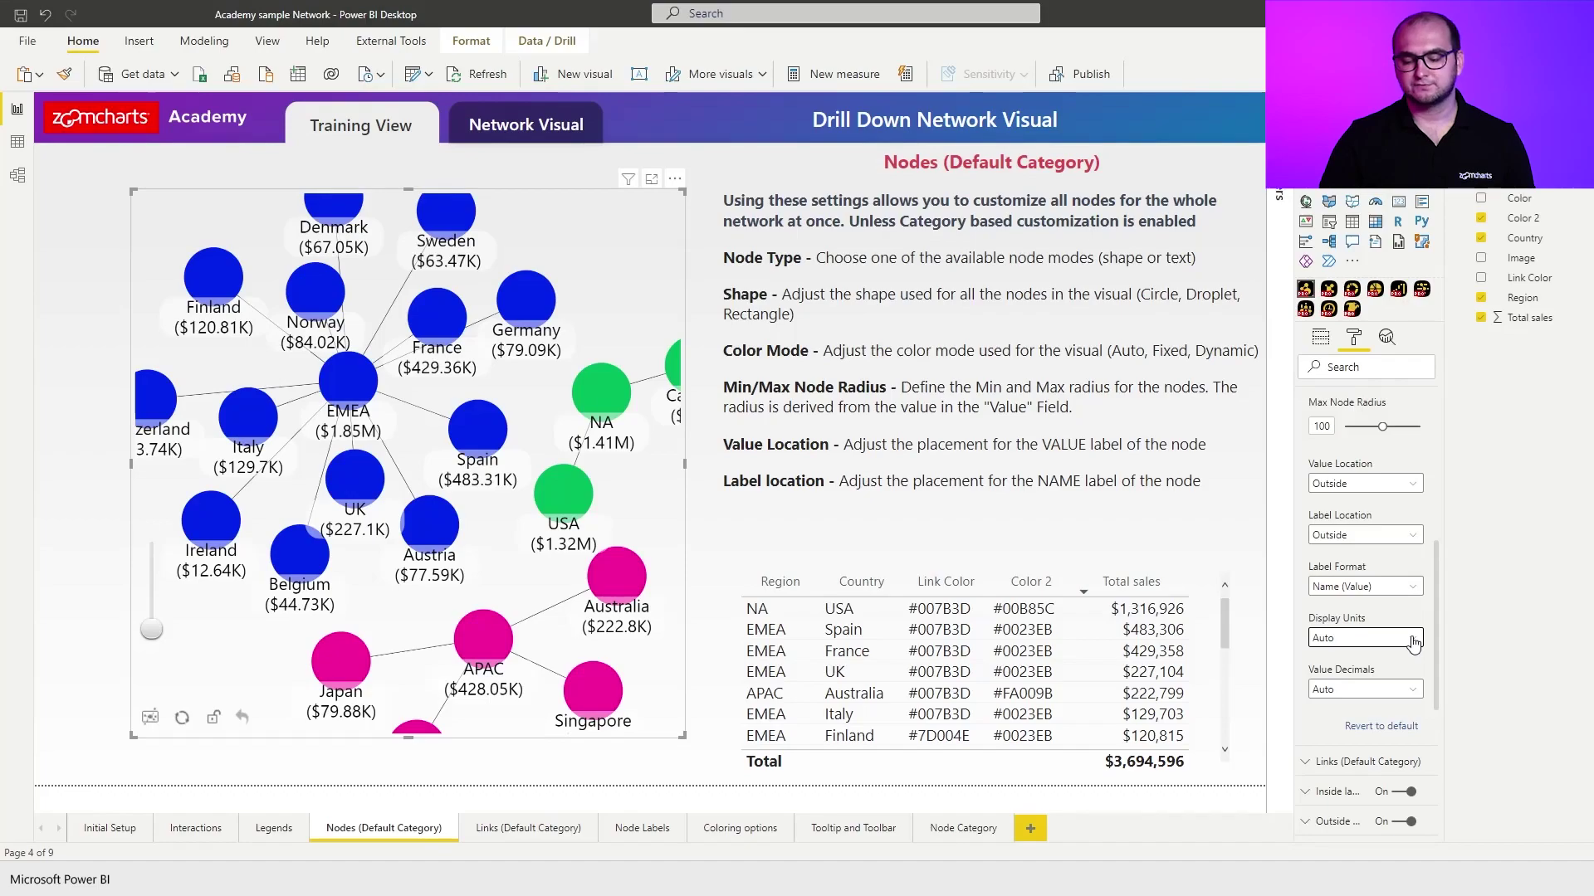
pyautogui.click(1413, 643)
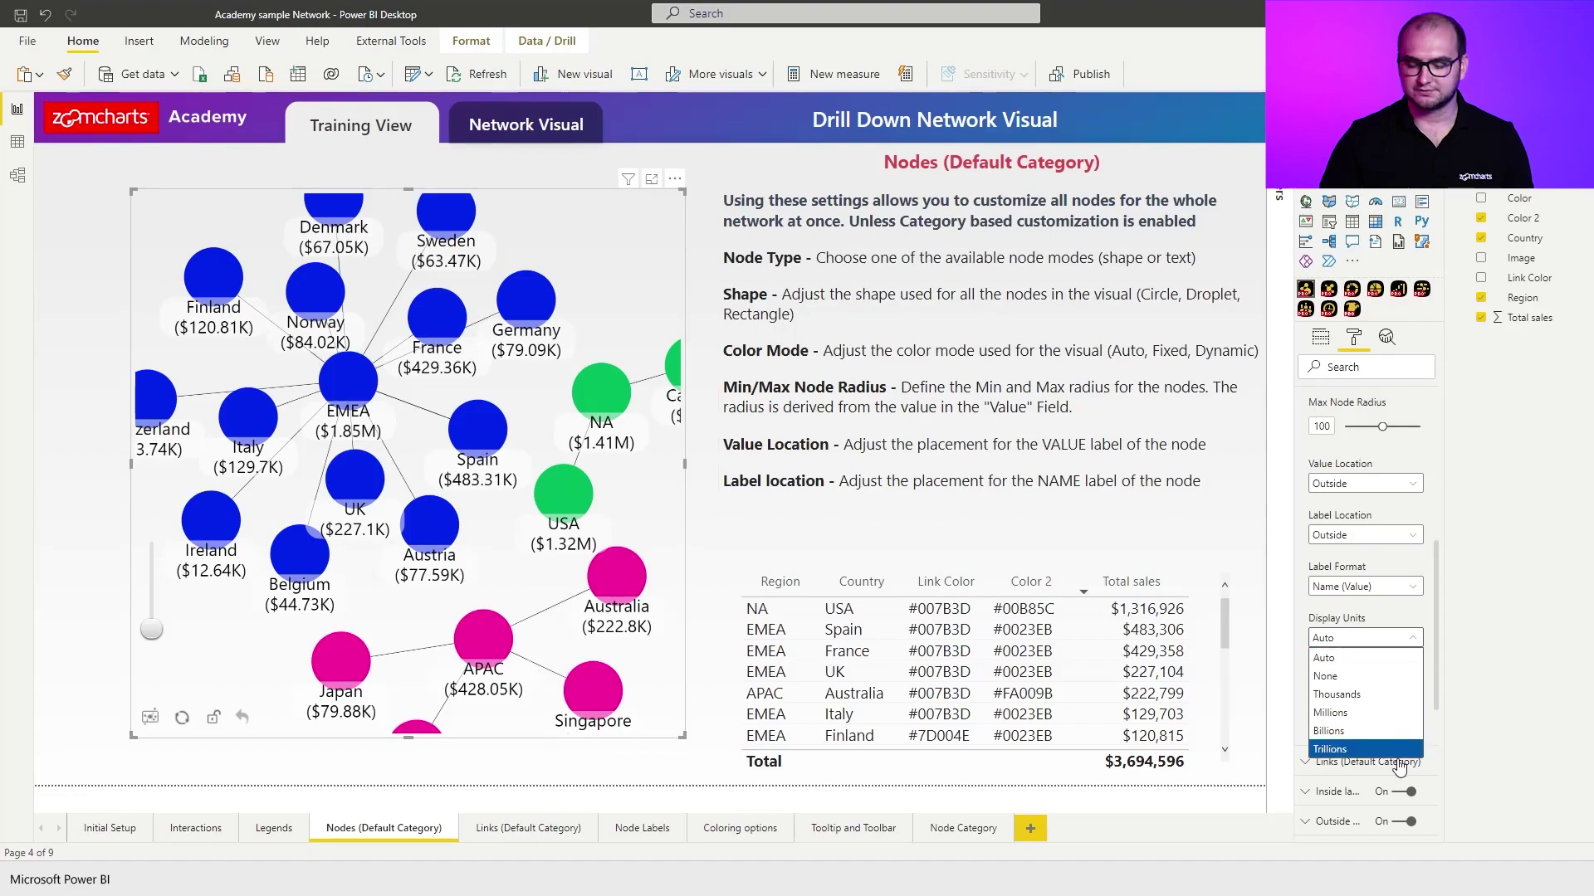
pyautogui.click(1374, 715)
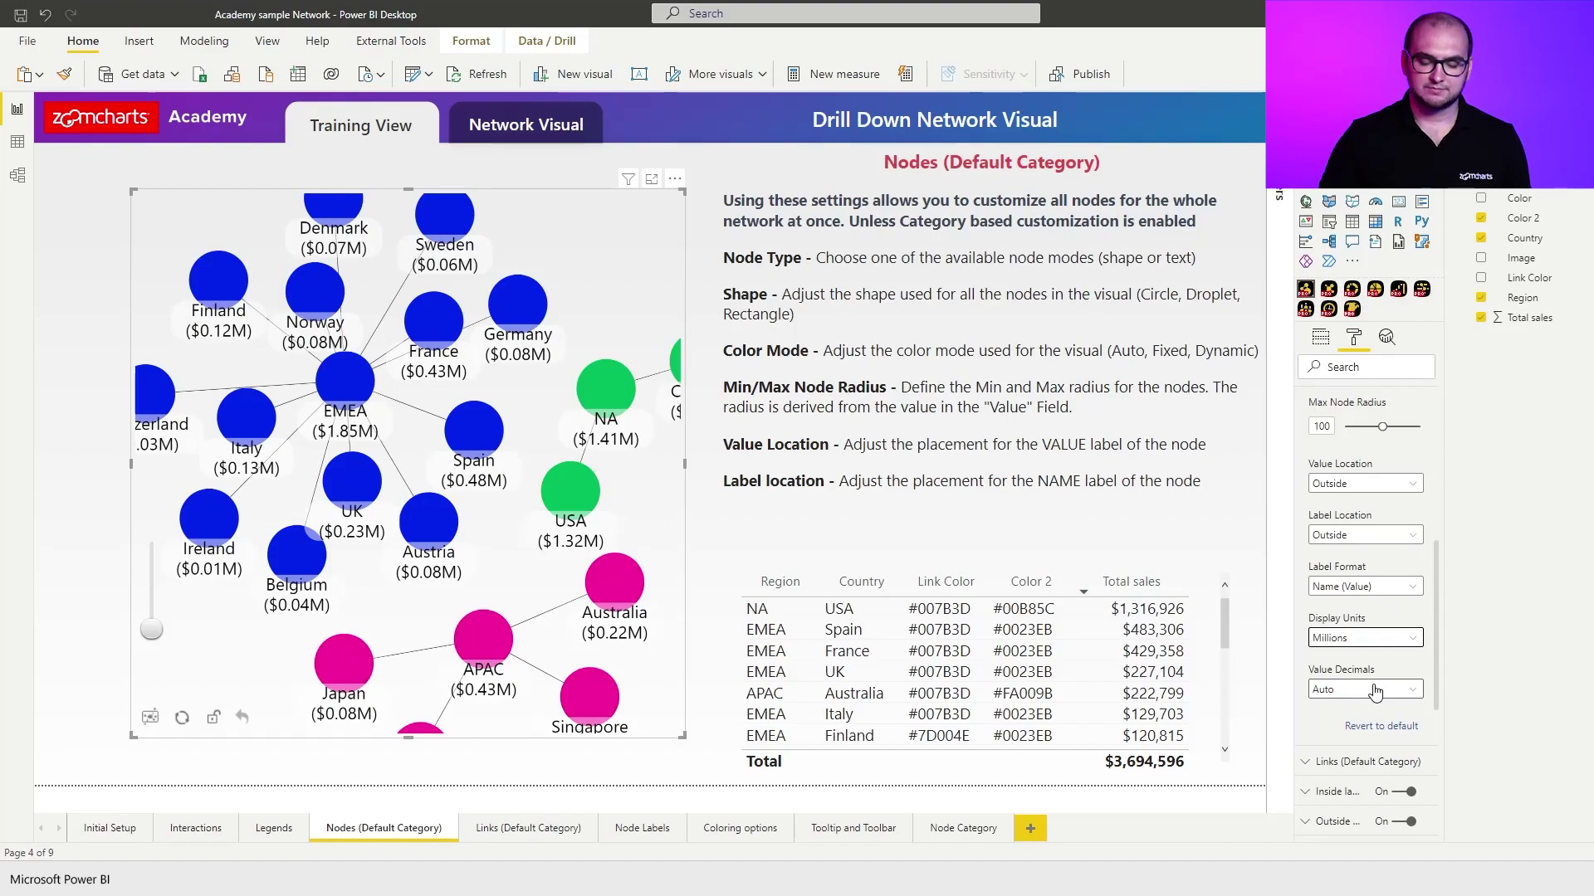
pyautogui.click(1376, 693)
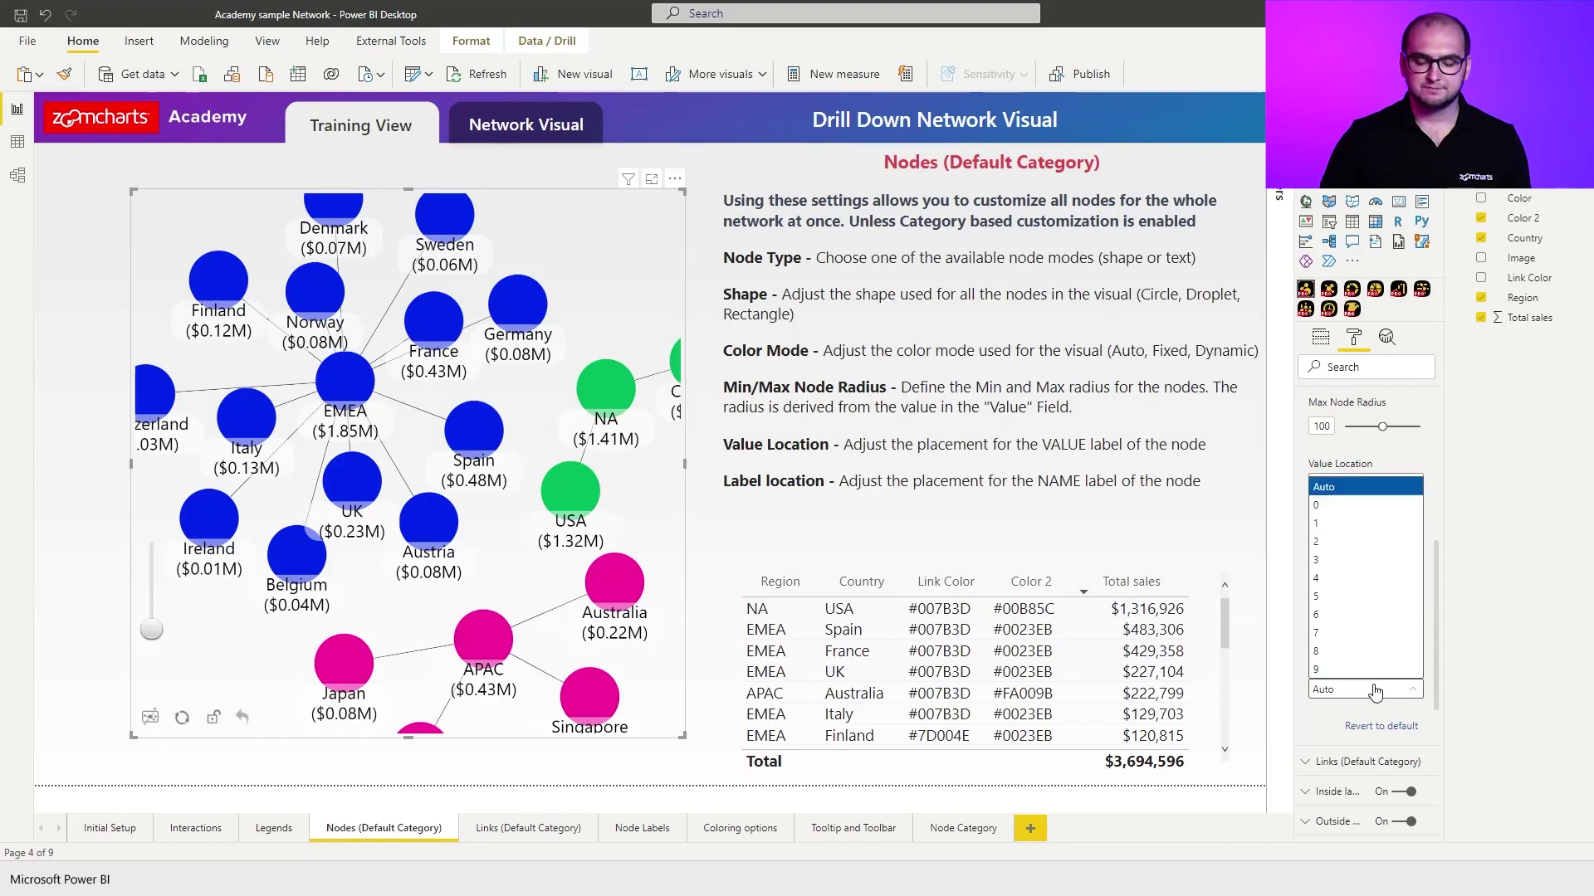
pyautogui.click(1368, 579)
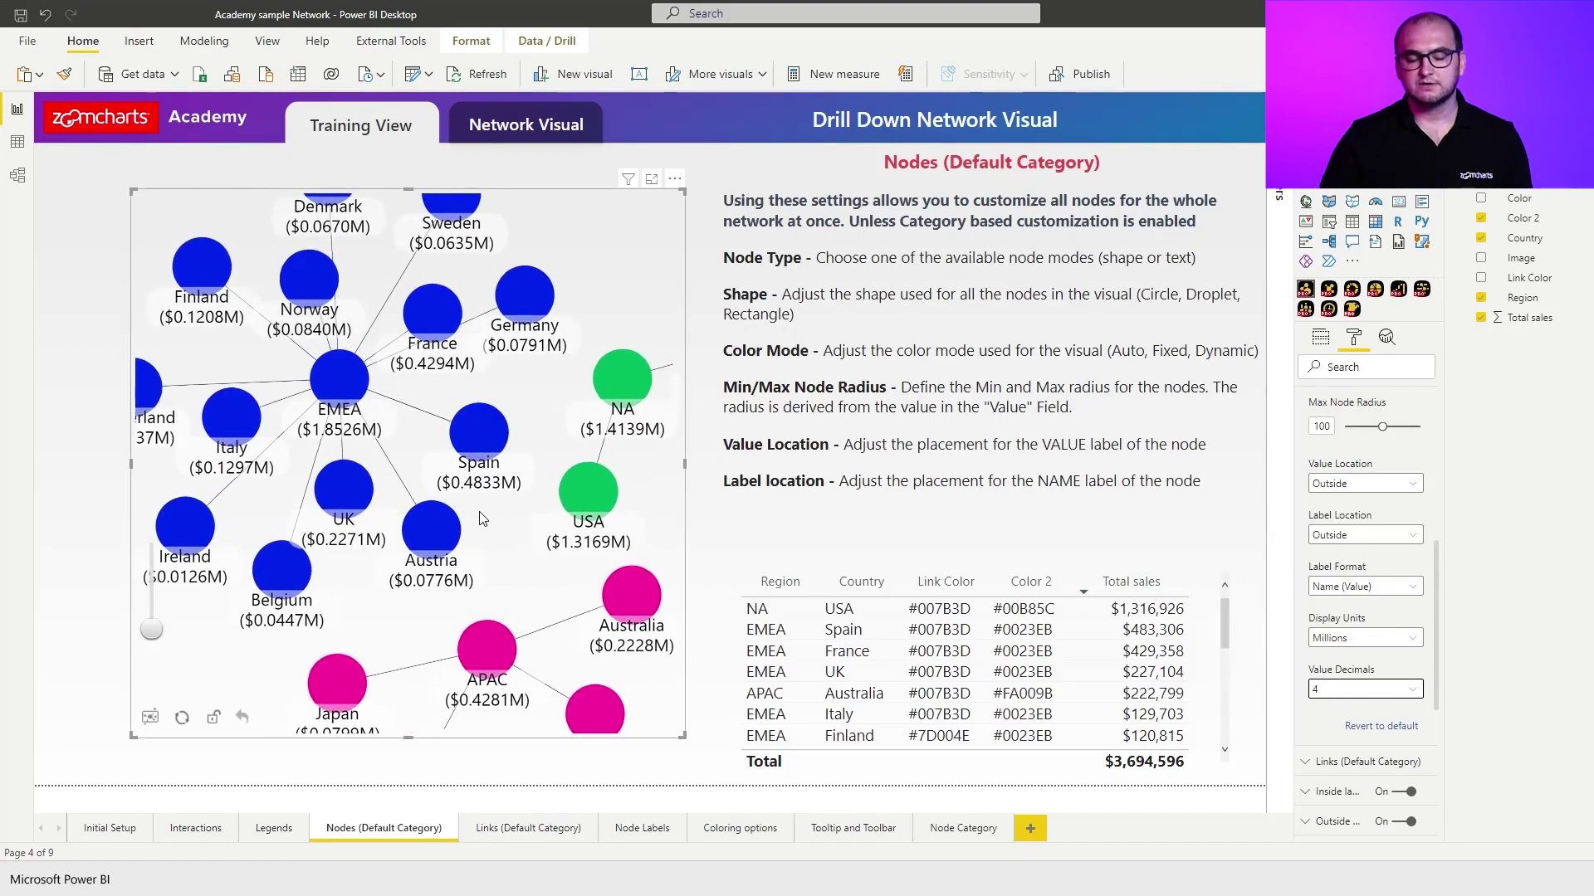